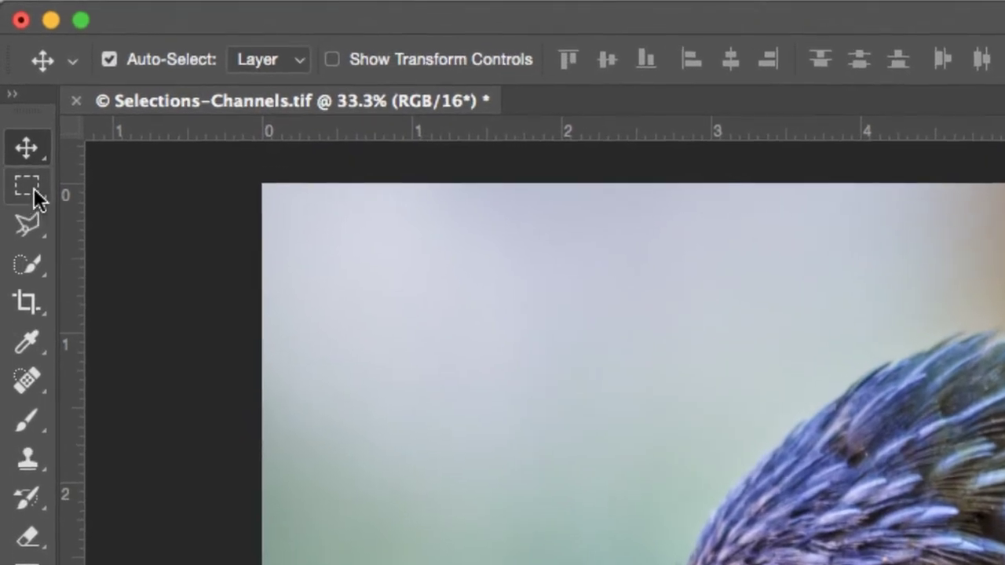
Browse the marquee, lasso and quick selection tool groups in the toolbar.
{"action": "left_click", "coordinate": [33, 188]}
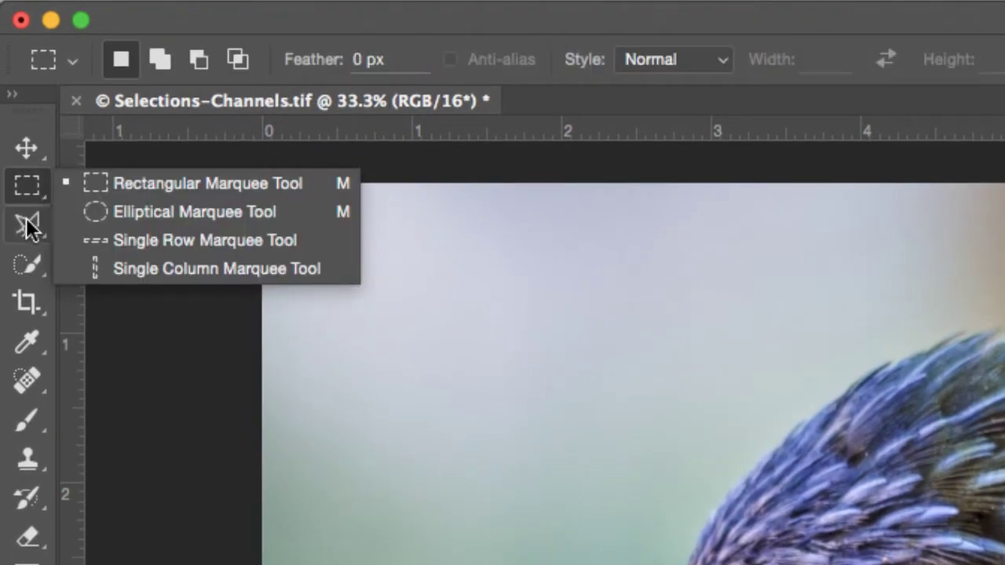
{"action": "left_click", "coordinate": [27, 229]}
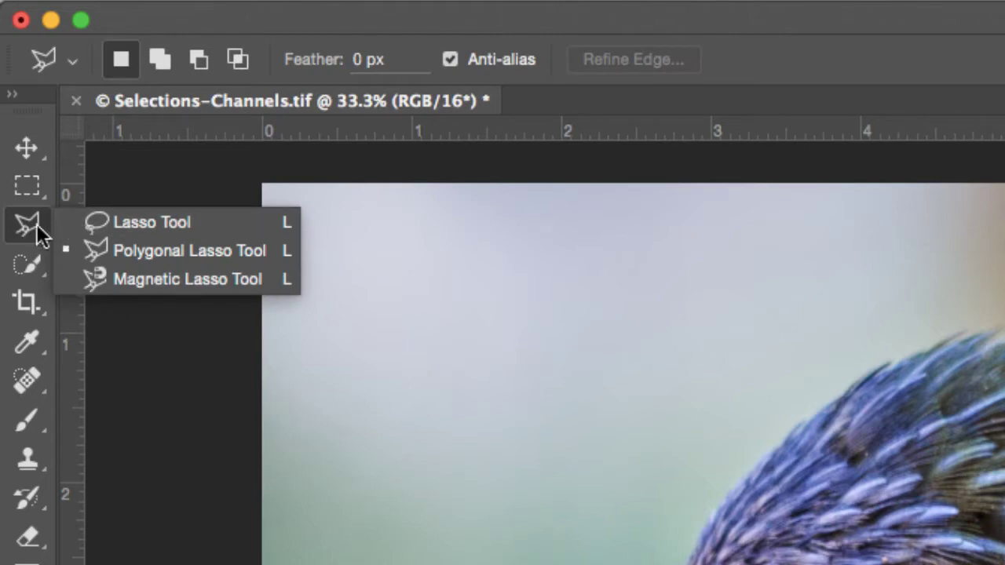
{"action": "left_click", "coordinate": [41, 271]}
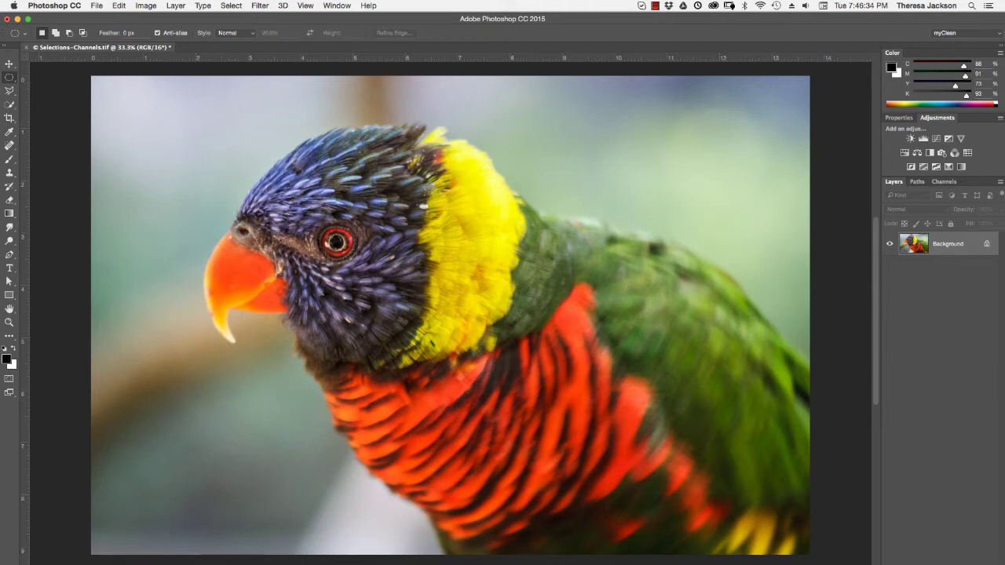
Select a rectangle around the parrot's head, paint black inside it, then undo and deselect.
{"action": "left_click", "coordinate": [9, 77]}
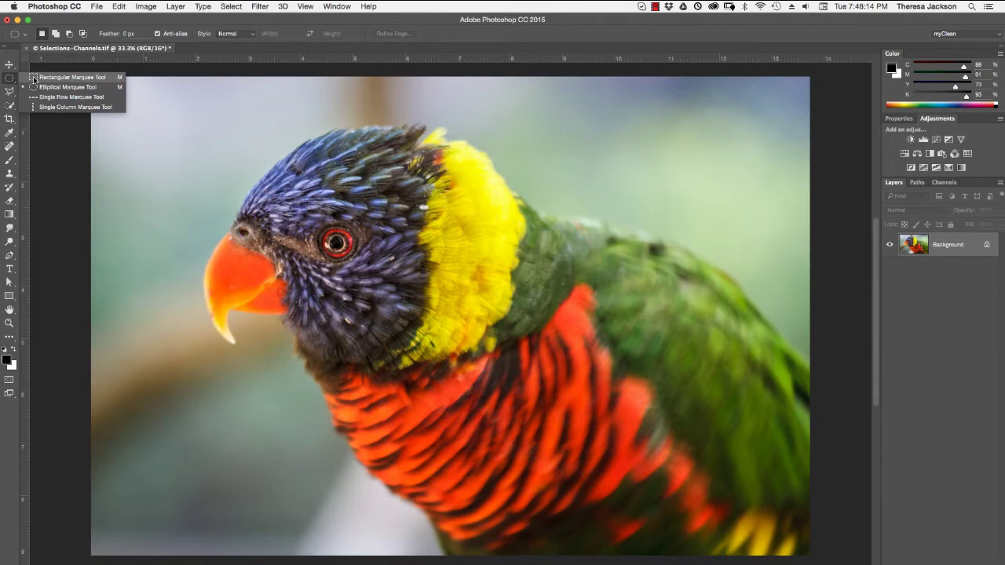
{"action": "left_click", "coordinate": [63, 79]}
{"action": "left_click_drag", "start_coordinate": [238, 118], "coordinate": [573, 454]}
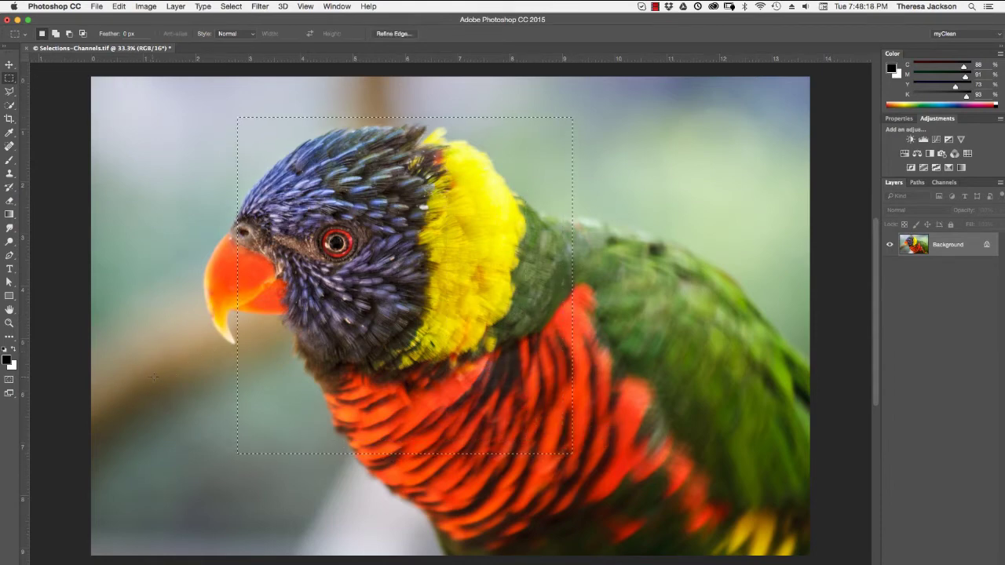
{"action": "key", "text": "b"}
{"action": "left_click_drag", "start_coordinate": [190, 333], "coordinate": [253, 326]}
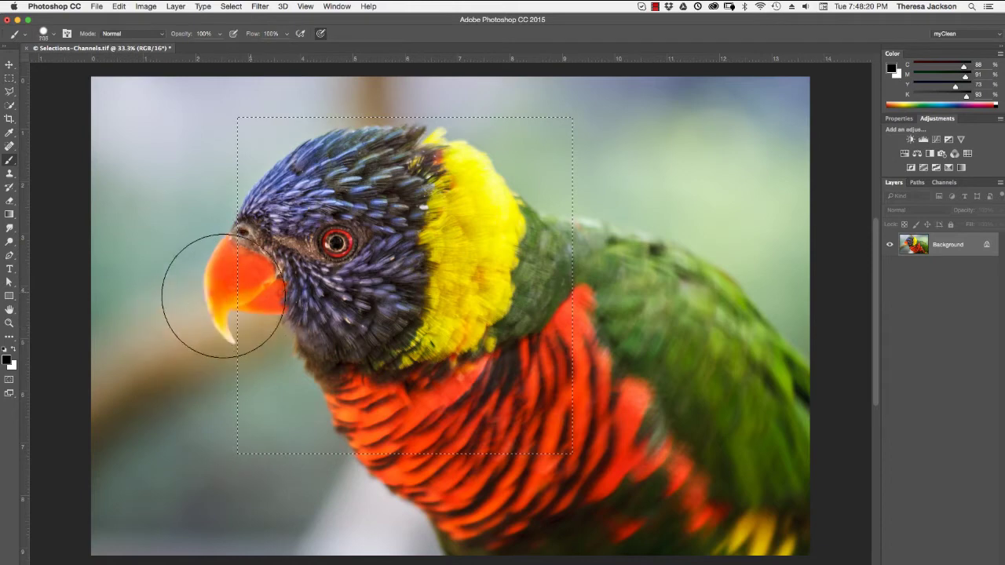
{"action": "mouse_move", "coordinate": [236, 291]}
{"action": "left_mouse_down"}
{"action": "mouse_move", "coordinate": [330, 249]}
{"action": "mouse_move", "coordinate": [253, 204]}
{"action": "mouse_move", "coordinate": [332, 182]}
{"action": "mouse_move", "coordinate": [258, 342]}
{"action": "mouse_move", "coordinate": [400, 392]}
{"action": "mouse_move", "coordinate": [421, 438]}
{"action": "left_mouse_up"}
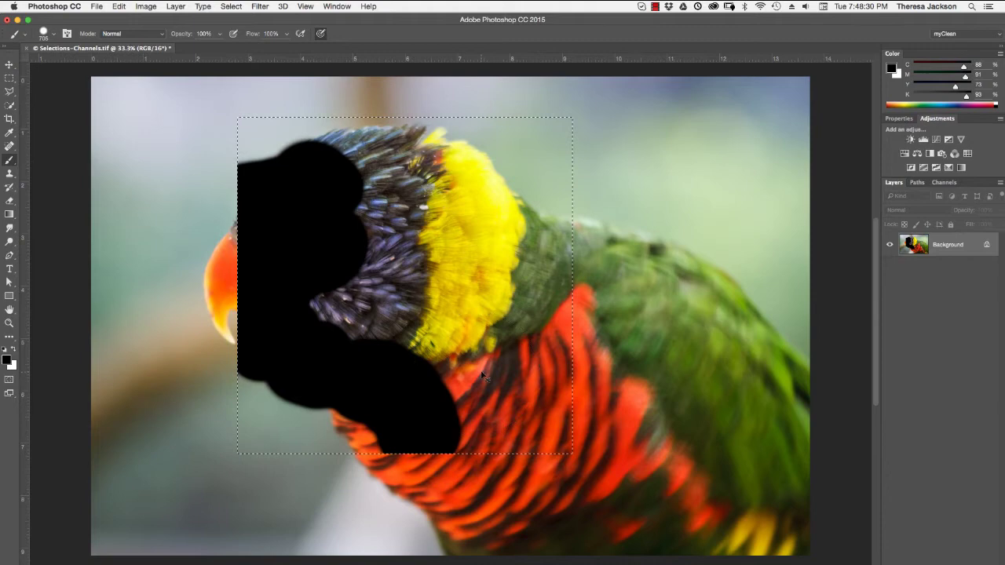
{"action": "key", "text": "super+z"}
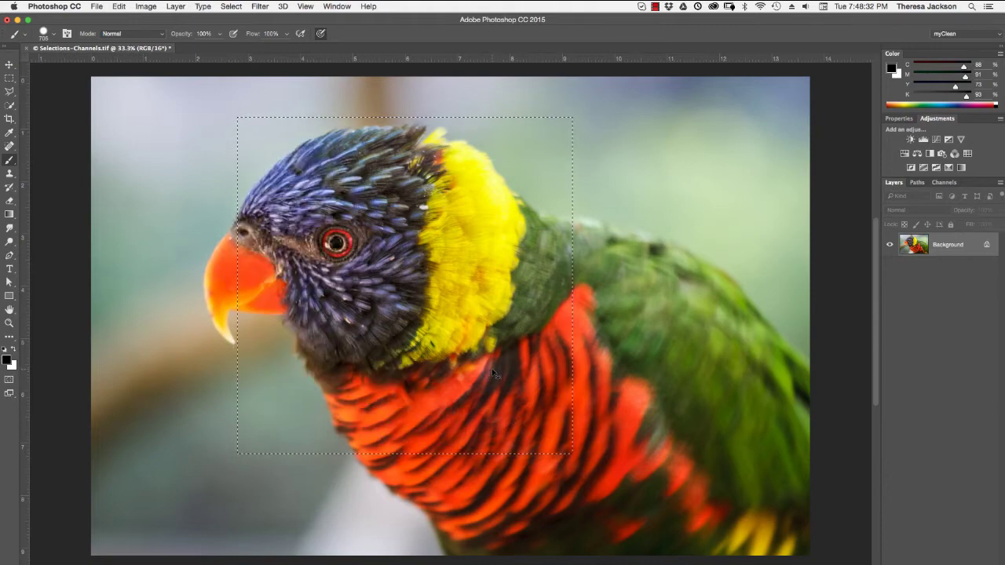
{"action": "key", "text": "shift+super+i"}
{"action": "key", "text": "super+d"}
Zoom in on the eye and draw an elliptical selection around the red eye ring.
{"action": "left_click", "coordinate": [10, 78]}
{"action": "left_click", "coordinate": [10, 79]}
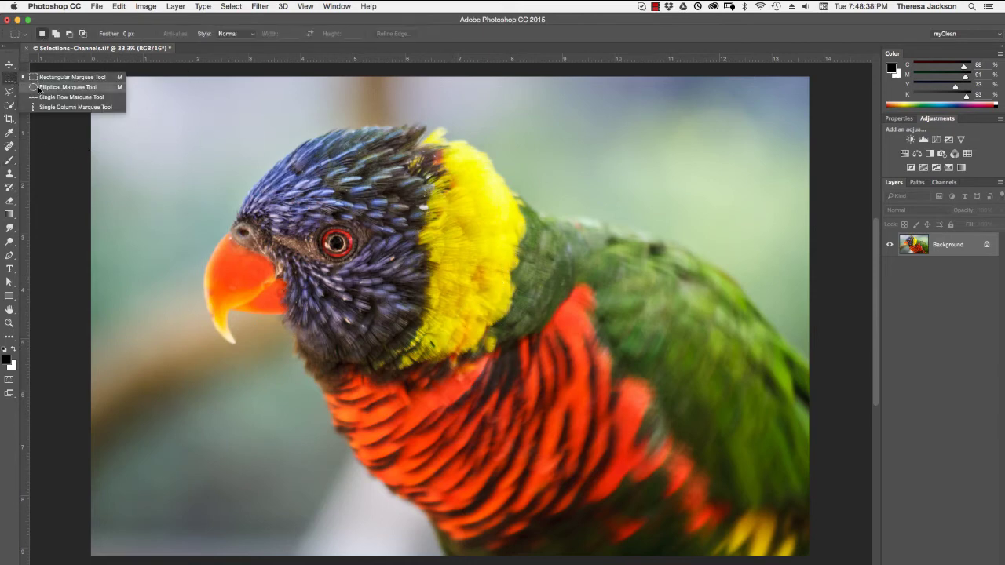
{"action": "left_click", "coordinate": [38, 88]}
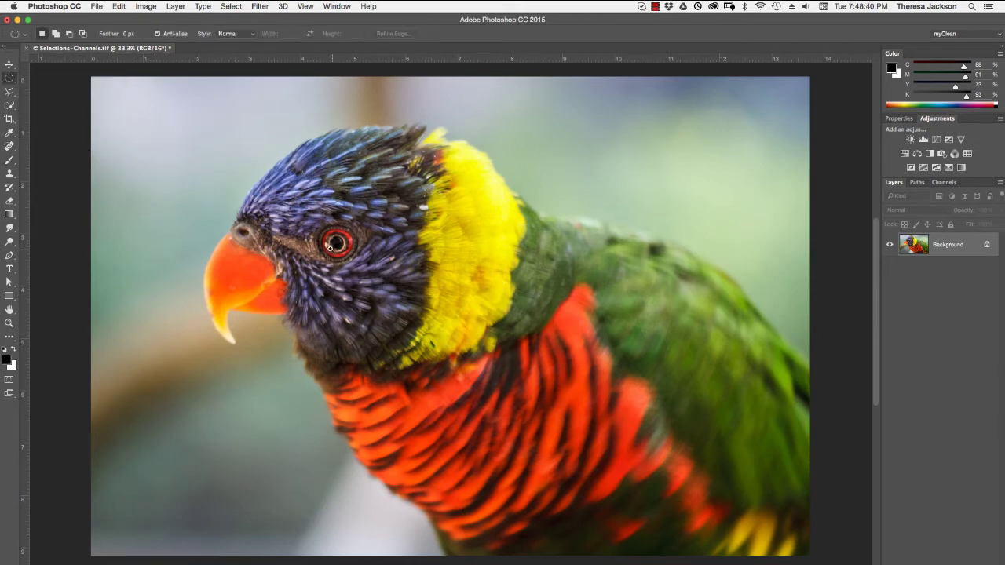
{"action": "left_click_drag", "start_coordinate": [328, 249], "coordinate": [412, 180]}
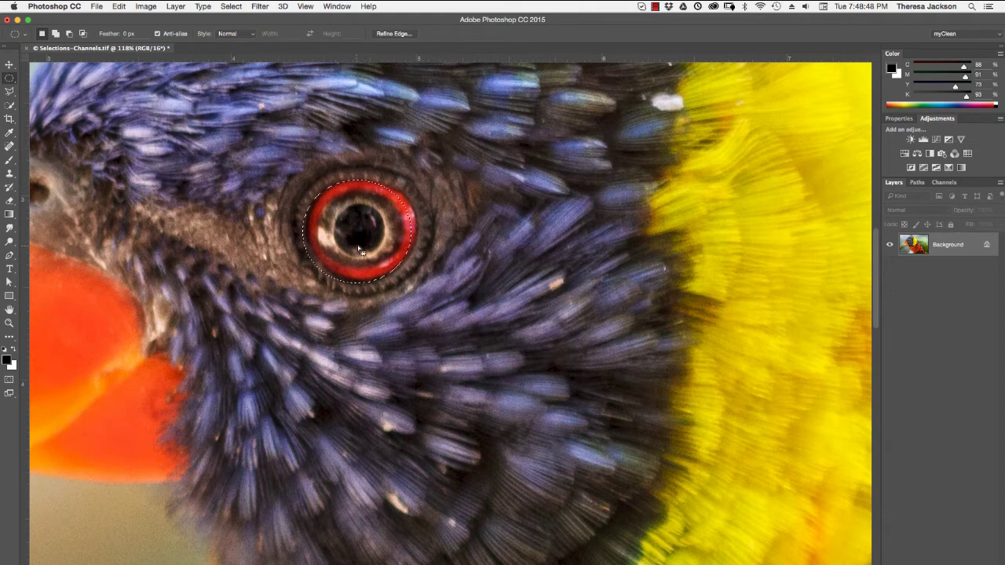
{"action": "left_click_drag", "start_coordinate": [358, 245], "coordinate": [362, 249]}
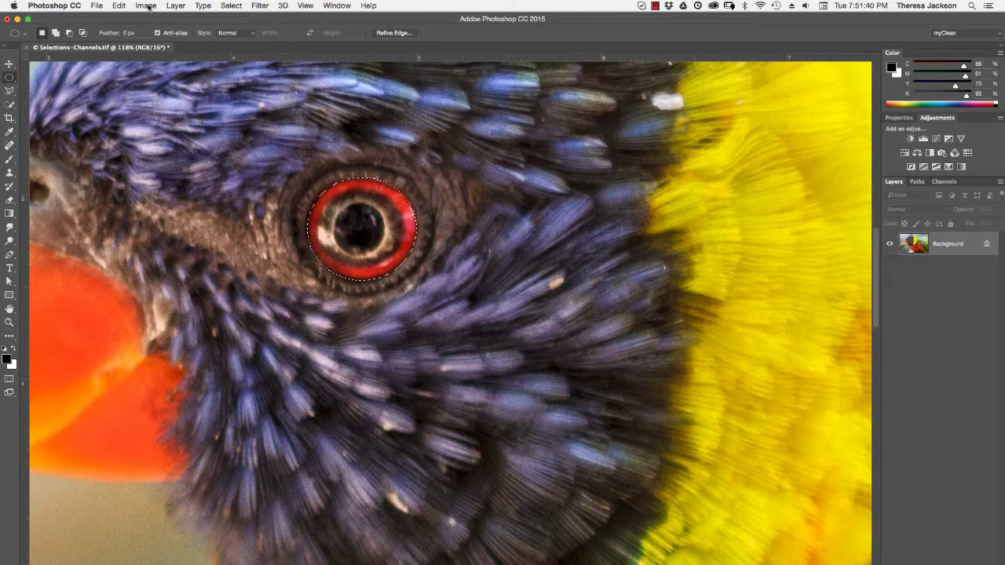
Preview the eye ring shifted to magenta with Hue/Saturation Hue at -84.
{"action": "left_click", "coordinate": [146, 6]}
{"action": "mouse_move", "coordinate": [151, 34]}
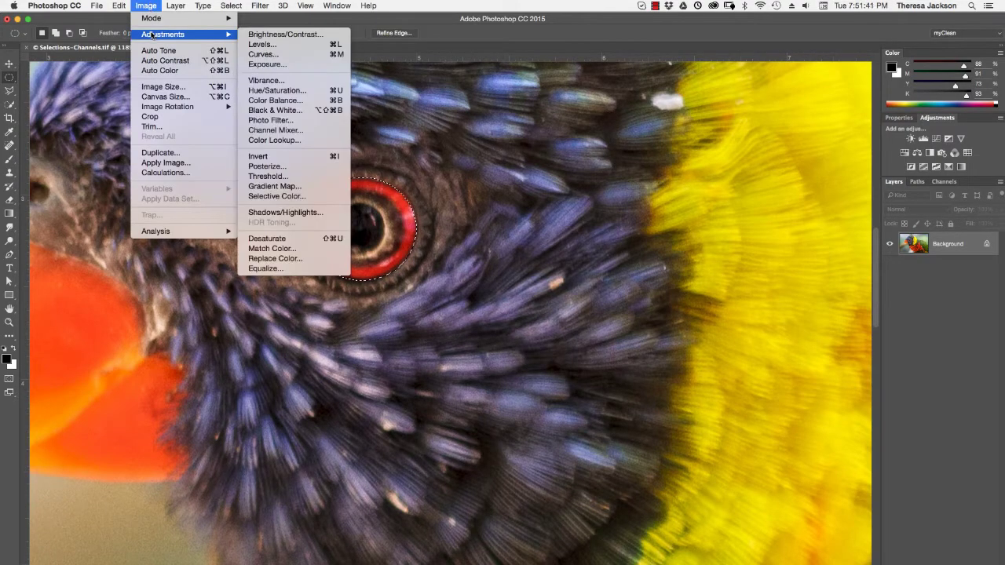
{"action": "left_click", "coordinate": [269, 92]}
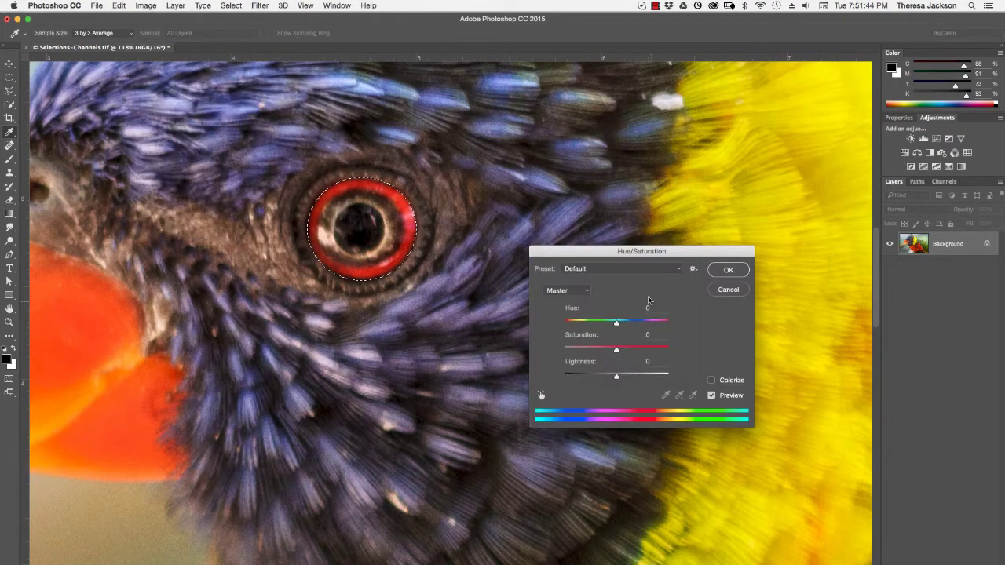
{"action": "left_click_drag", "start_coordinate": [616, 324], "coordinate": [640, 326]}
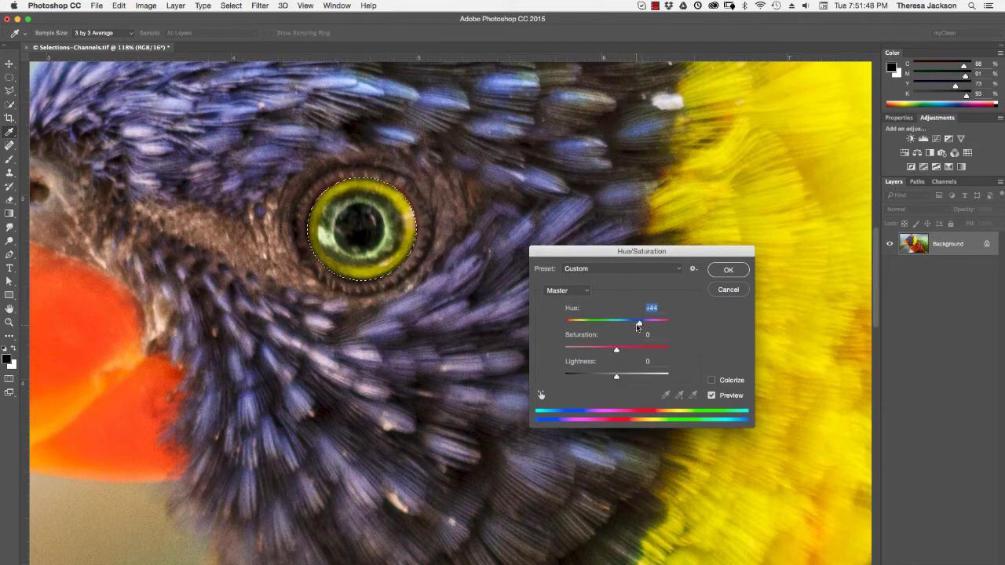
{"action": "left_click_drag", "start_coordinate": [639, 324], "coordinate": [585, 326]}
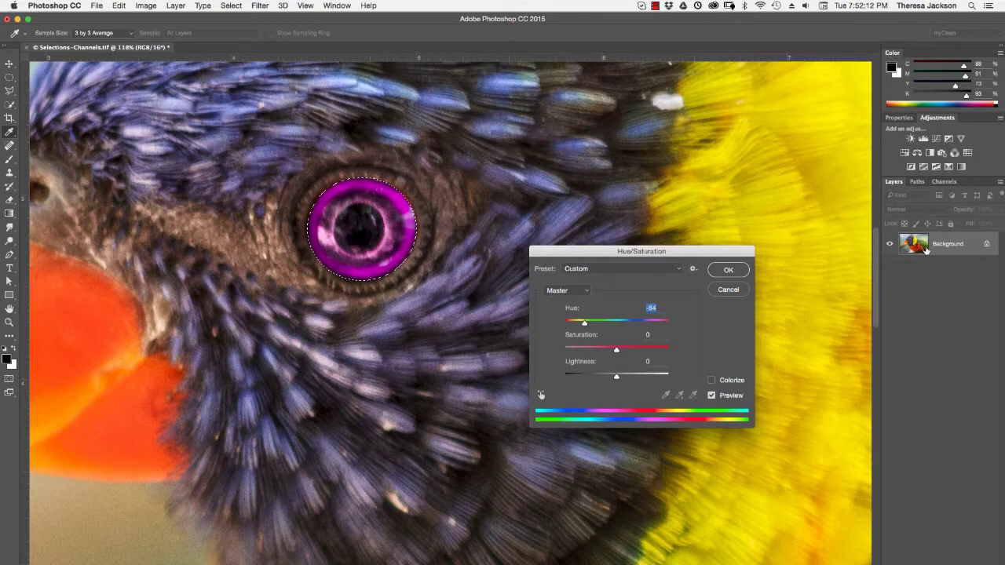
Cancel the dialog, add a Hue/Saturation adjustment layer at Hue -73, and toggle it to compare.
{"action": "left_click", "coordinate": [728, 290]}
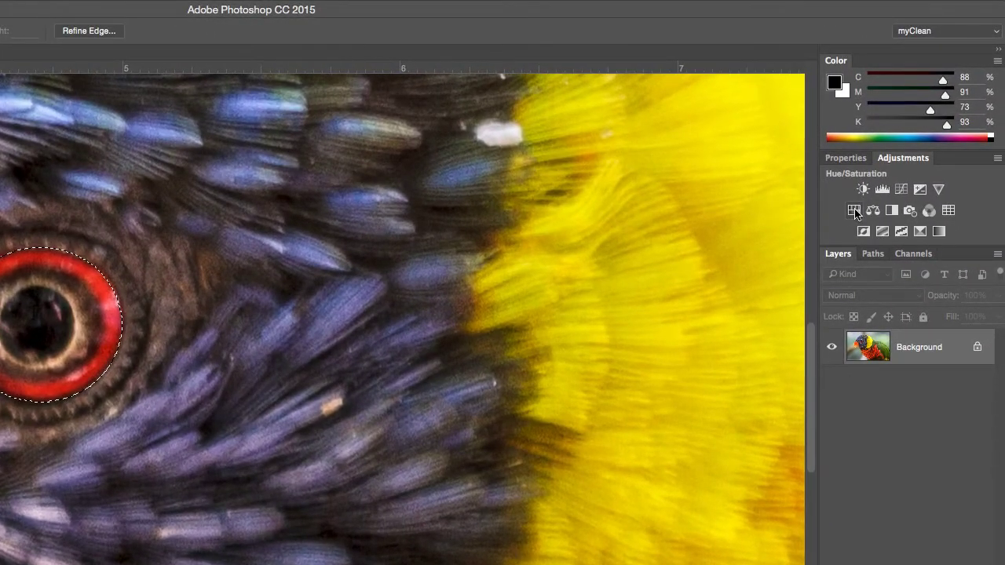
{"action": "left_click", "coordinate": [852, 211]}
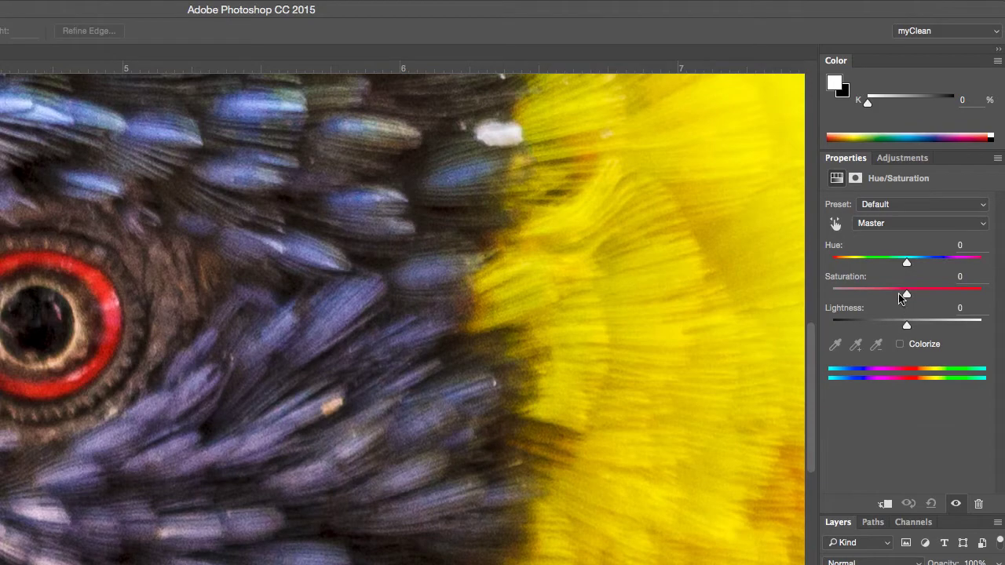
{"action": "left_click_drag", "start_coordinate": [906, 262], "coordinate": [864, 266]}
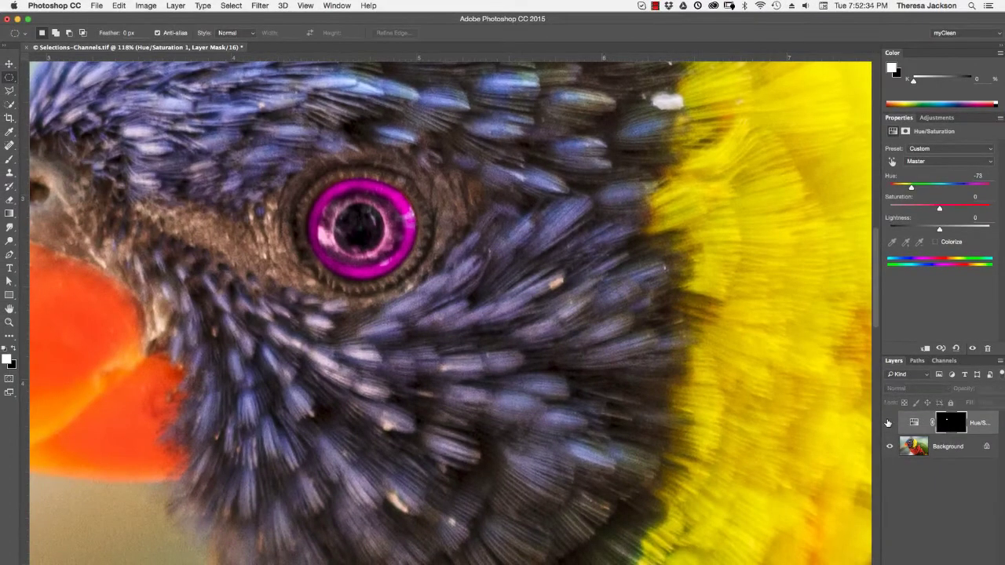
{"action": "left_click", "coordinate": [890, 424]}
{"action": "left_click", "coordinate": [890, 423]}
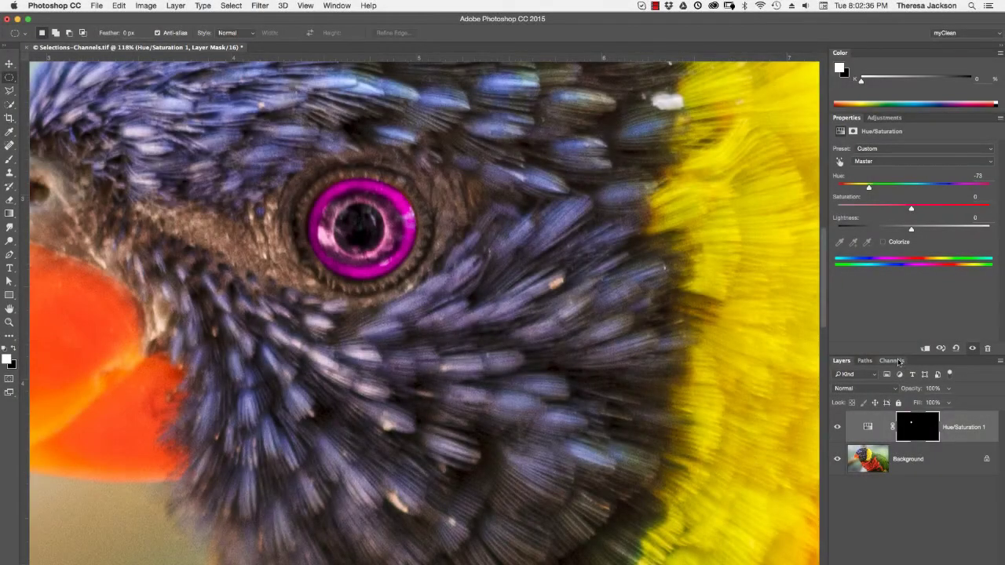
Detach the Channels panel into a widened floating panel and reposition it.
{"action": "left_click", "coordinate": [893, 362]}
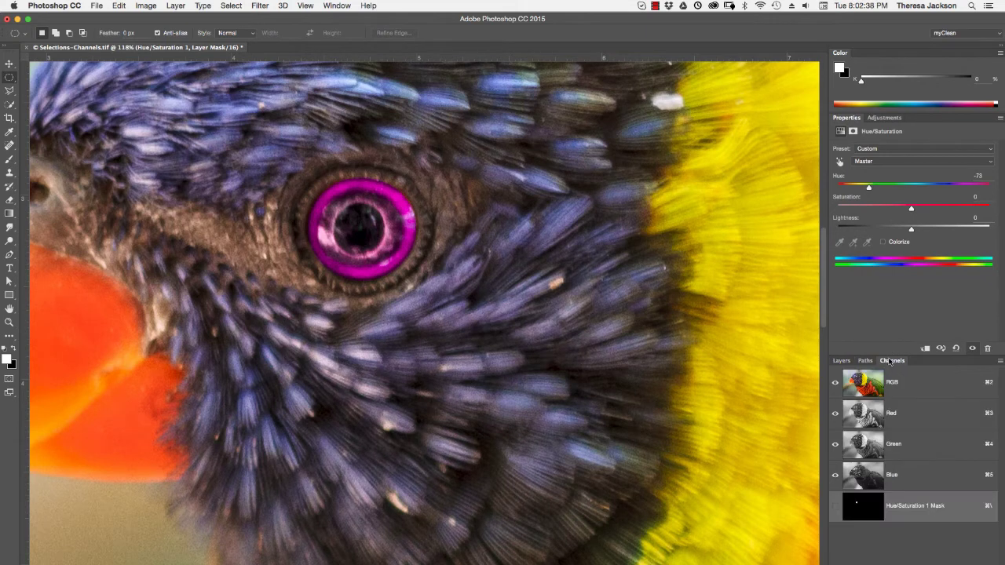
{"action": "left_click_drag", "start_coordinate": [884, 362], "coordinate": [550, 131]}
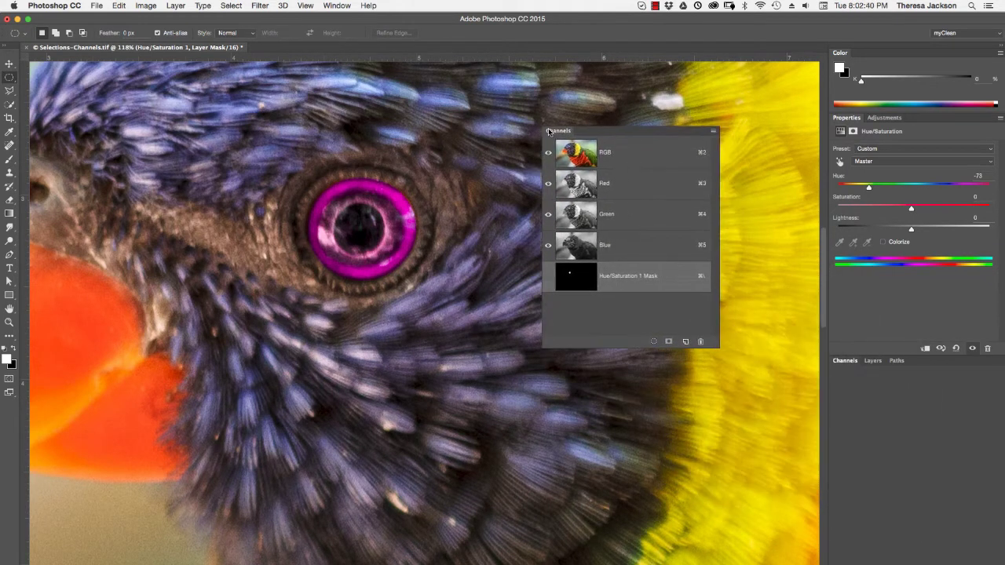
{"action": "left_click_drag", "start_coordinate": [644, 404], "coordinate": [747, 407]}
{"action": "left_click", "coordinate": [842, 361]}
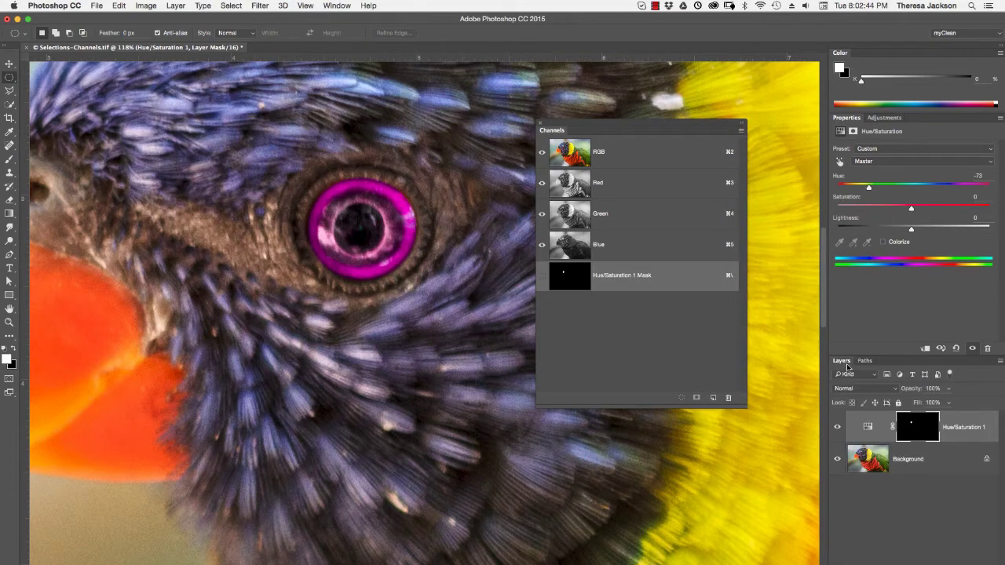
{"action": "left_click_drag", "start_coordinate": [710, 133], "coordinate": [629, 205]}
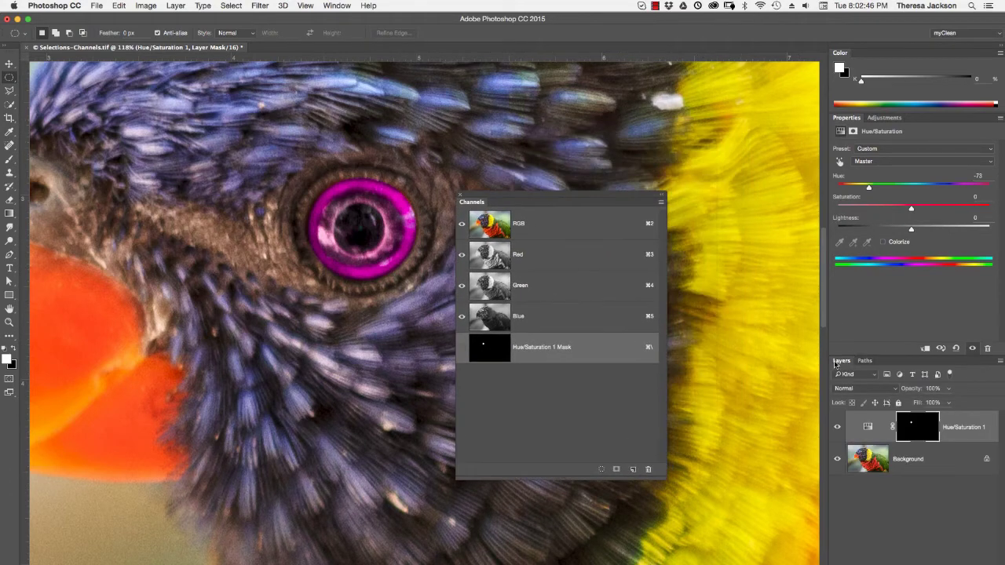
Float and resize the Layers panel beside Channels, then make Background the active layer.
{"action": "left_click_drag", "start_coordinate": [837, 363], "coordinate": [673, 175]}
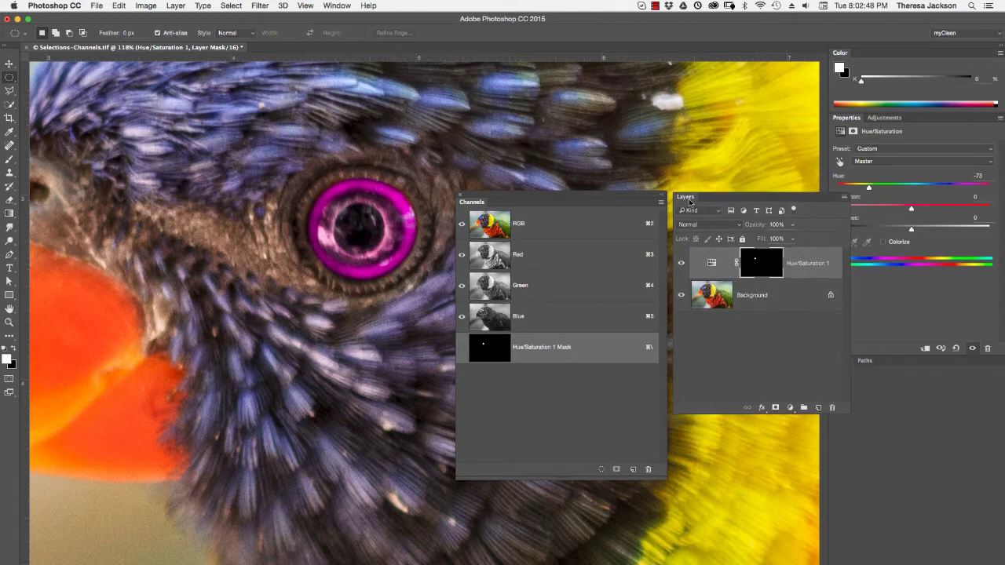
{"action": "left_click_drag", "start_coordinate": [802, 479], "coordinate": [778, 472]}
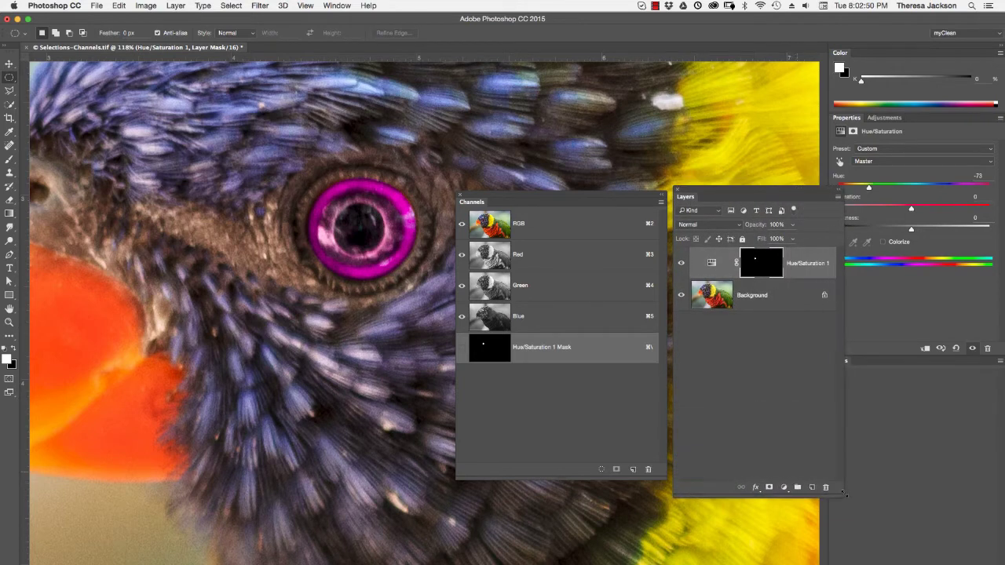
{"action": "left_click_drag", "start_coordinate": [844, 493], "coordinate": [848, 488]}
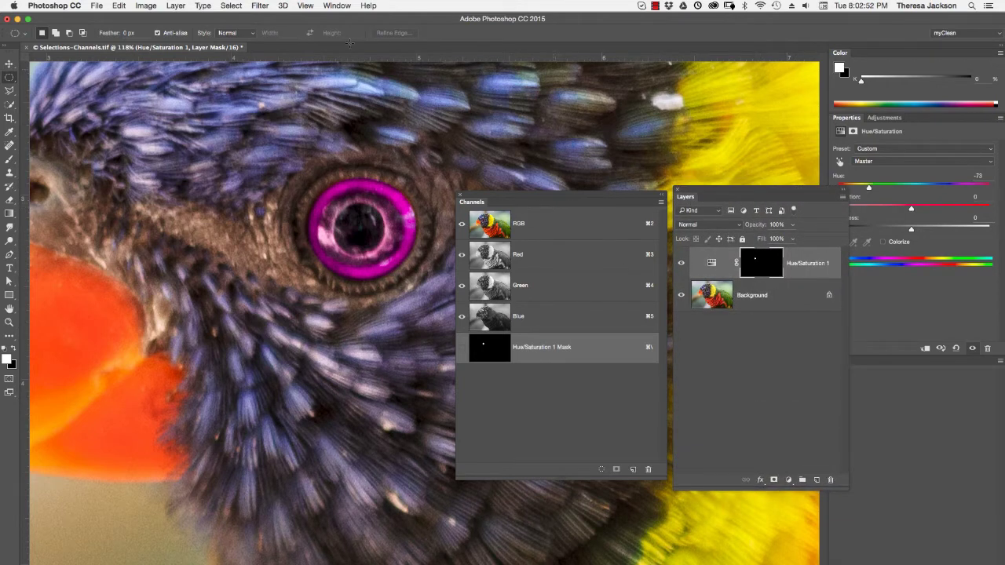
{"action": "left_click", "coordinate": [344, 7]}
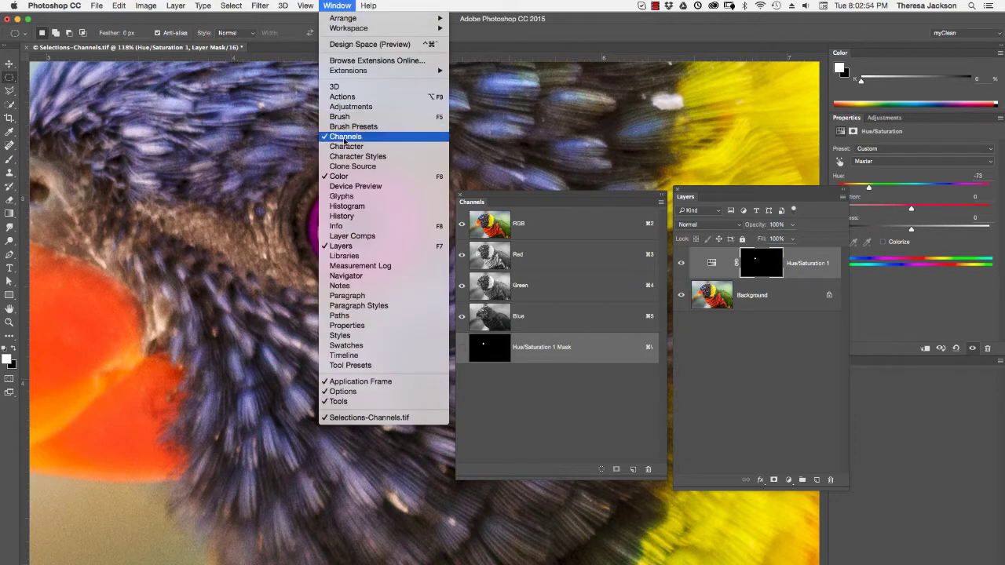
{"action": "left_click", "coordinate": [538, 189]}
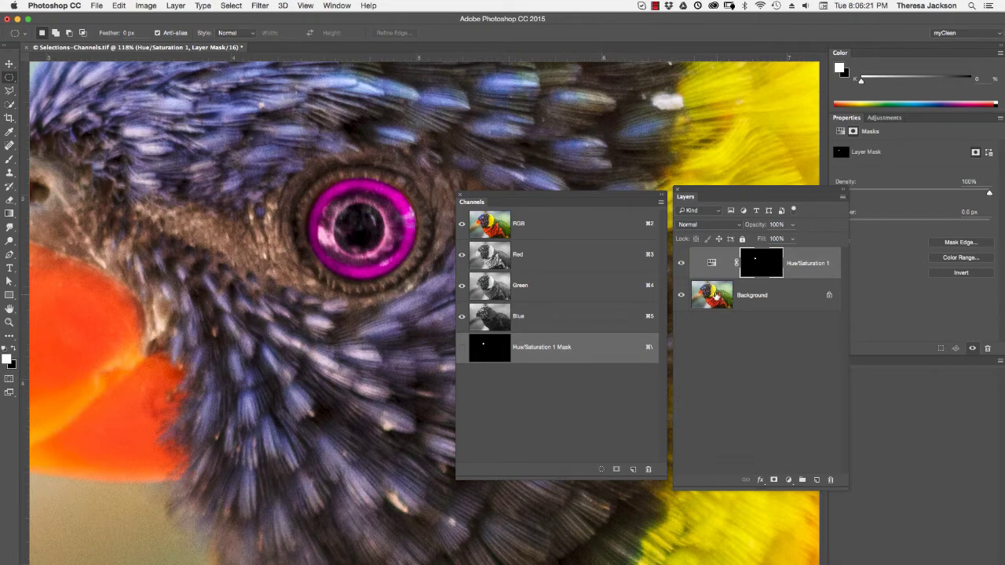
{"action": "left_click", "coordinate": [711, 295]}
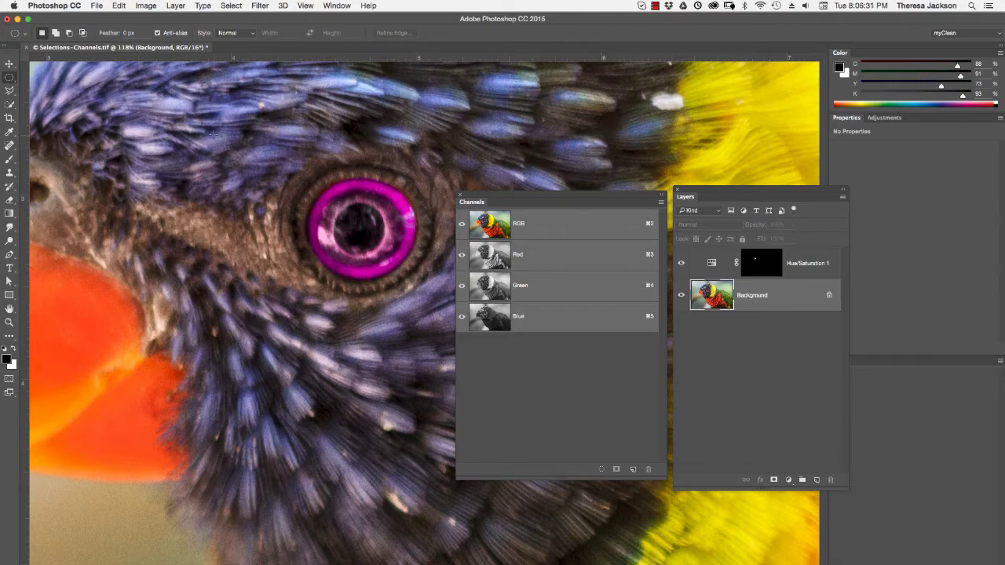
Fit the image on screen, view the Red, Green and Blue channels, then return to RGB.
{"action": "key", "text": "super+0"}
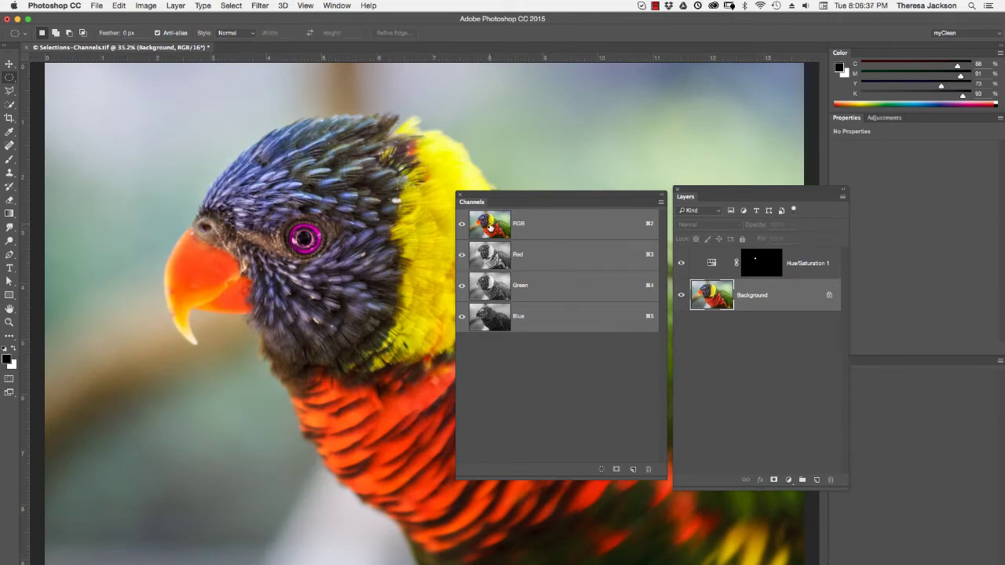
{"action": "left_click", "coordinate": [489, 259]}
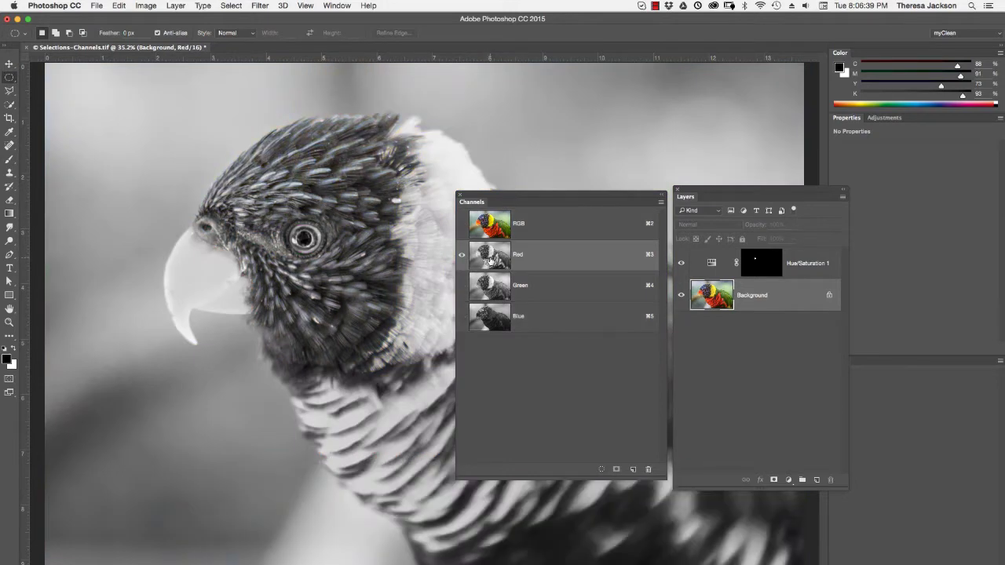
{"action": "left_click", "coordinate": [490, 289]}
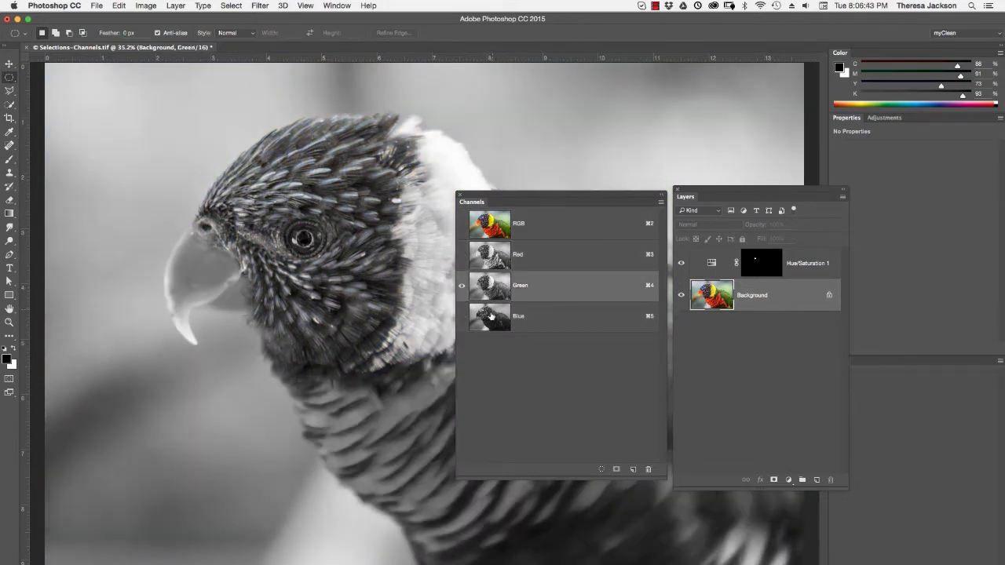
{"action": "left_click", "coordinate": [489, 322]}
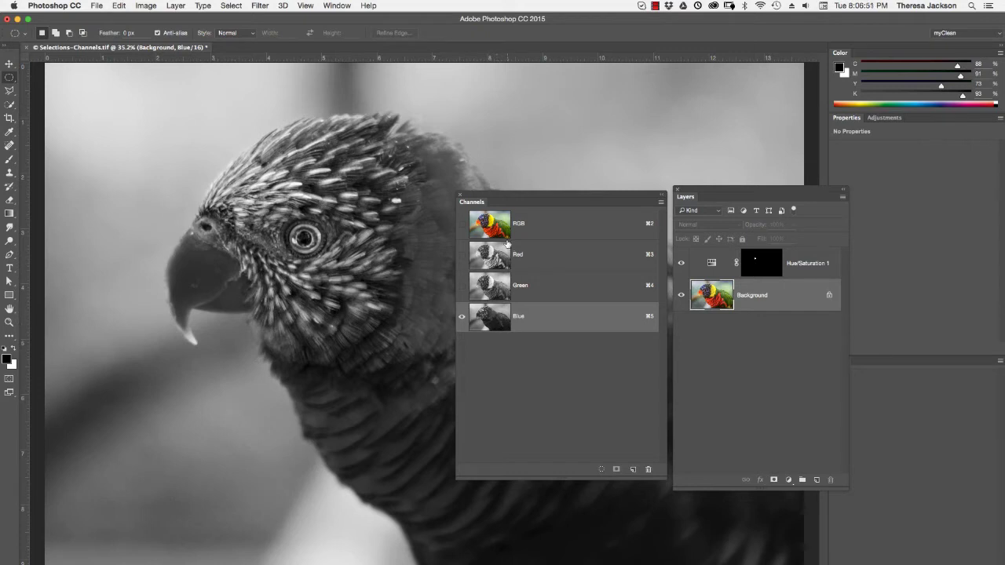
{"action": "left_click", "coordinate": [493, 226]}
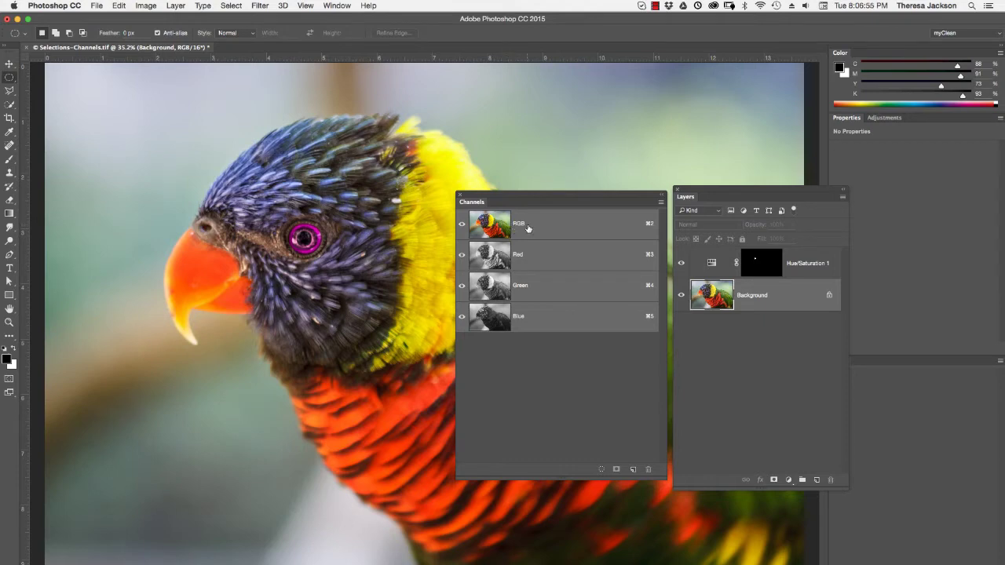
Select the Hue/Saturation 1 adjustment layer so its mask channel appears.
{"action": "left_click", "coordinate": [801, 264]}
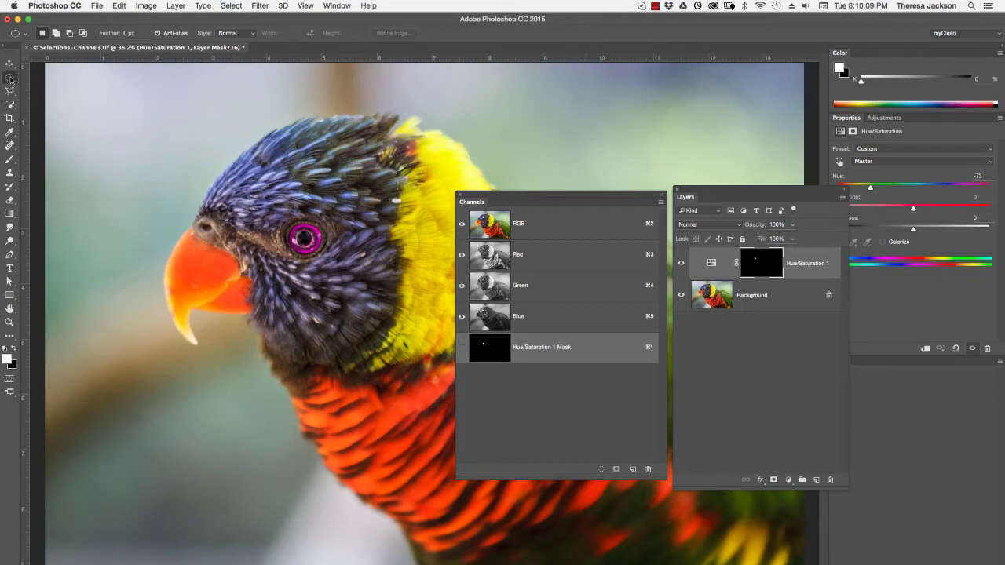
Draw an elliptical selection around the head and save it as the channel 'oval'.
{"action": "left_click_drag", "start_coordinate": [144, 139], "coordinate": [428, 485]}
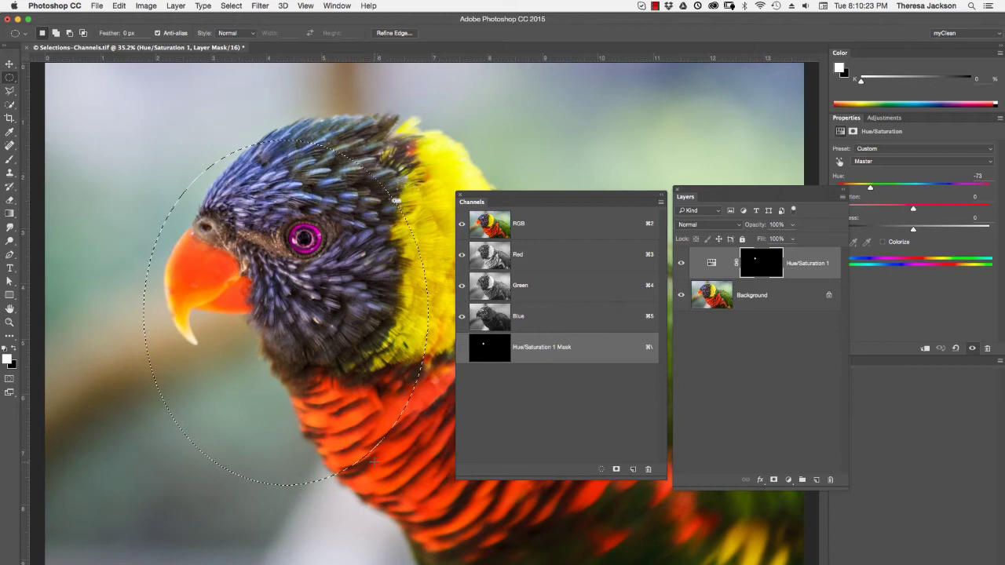
{"action": "left_click", "coordinate": [231, 5]}
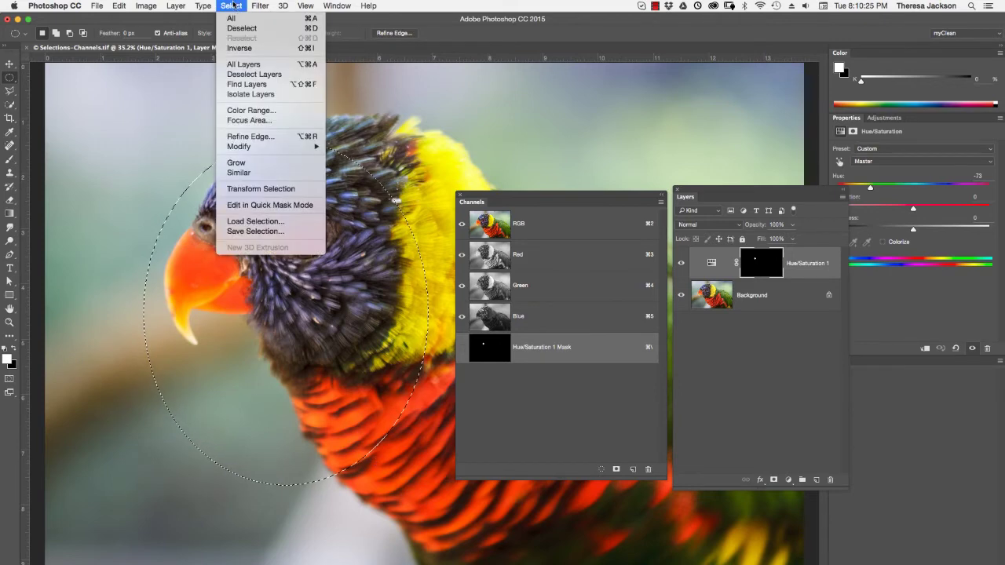
{"action": "left_click", "coordinate": [228, 233]}
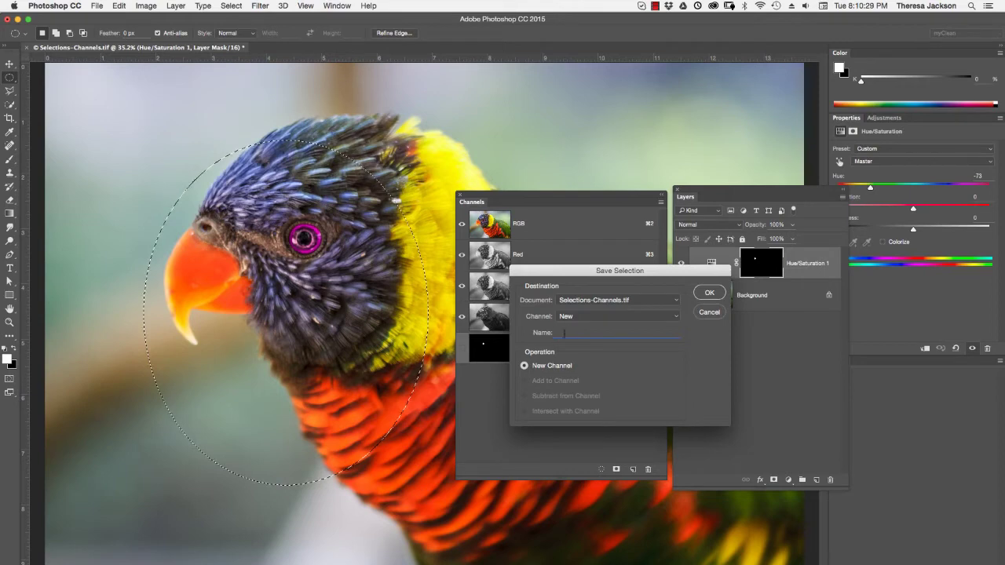
{"action": "type", "text": "oval"}
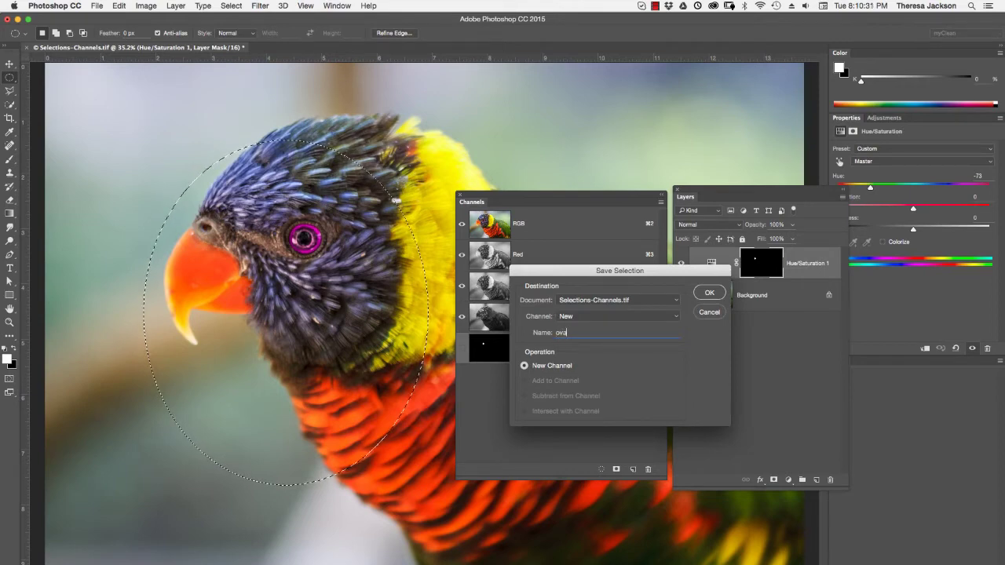
{"action": "left_click", "coordinate": [708, 294]}
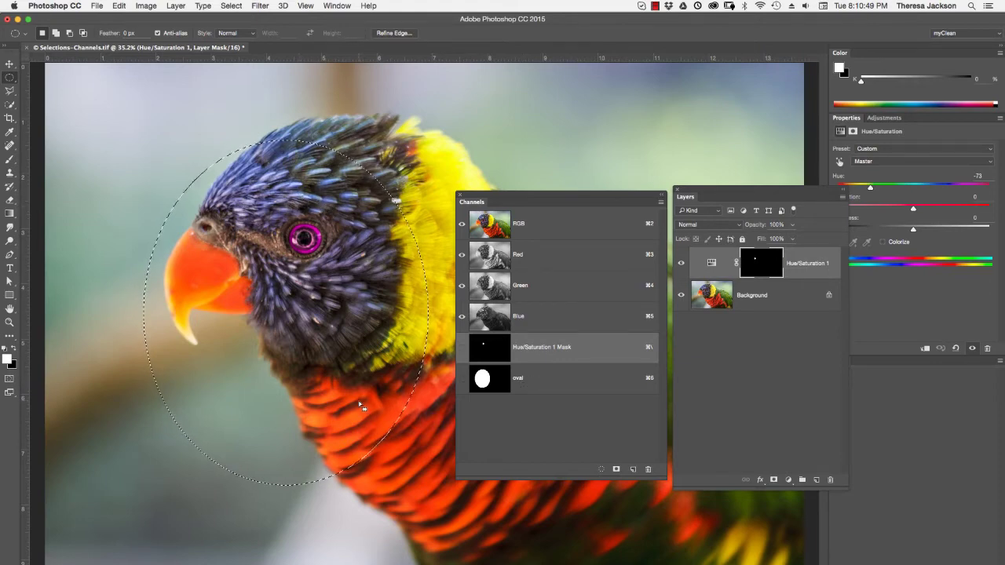
{"action": "key", "text": "super+d"}
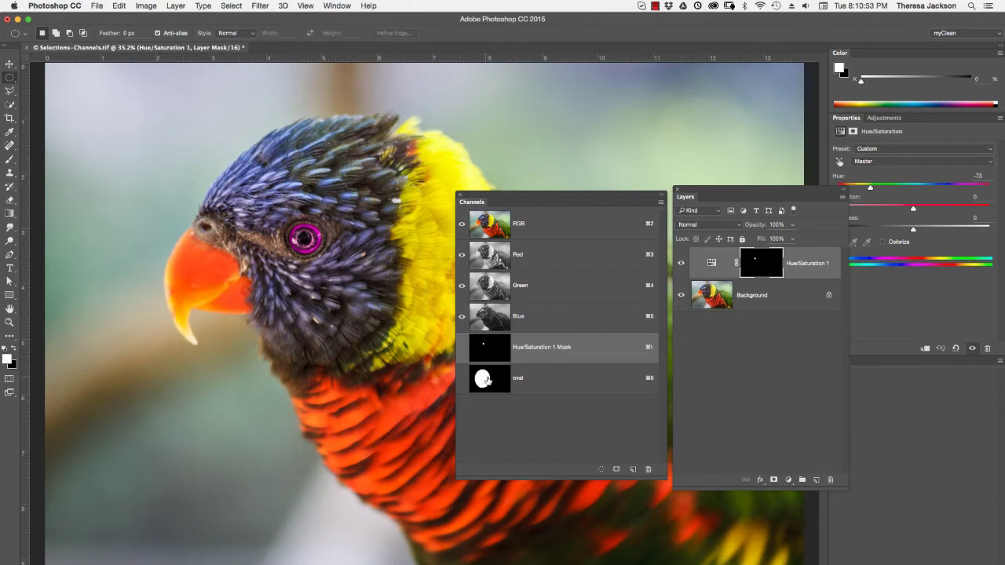
{"action": "left_click_drag", "start_coordinate": [493, 381], "coordinate": [600, 470]}
{"action": "key", "text": "super+d"}
{"action": "left_click", "coordinate": [481, 380], "text": "super"}
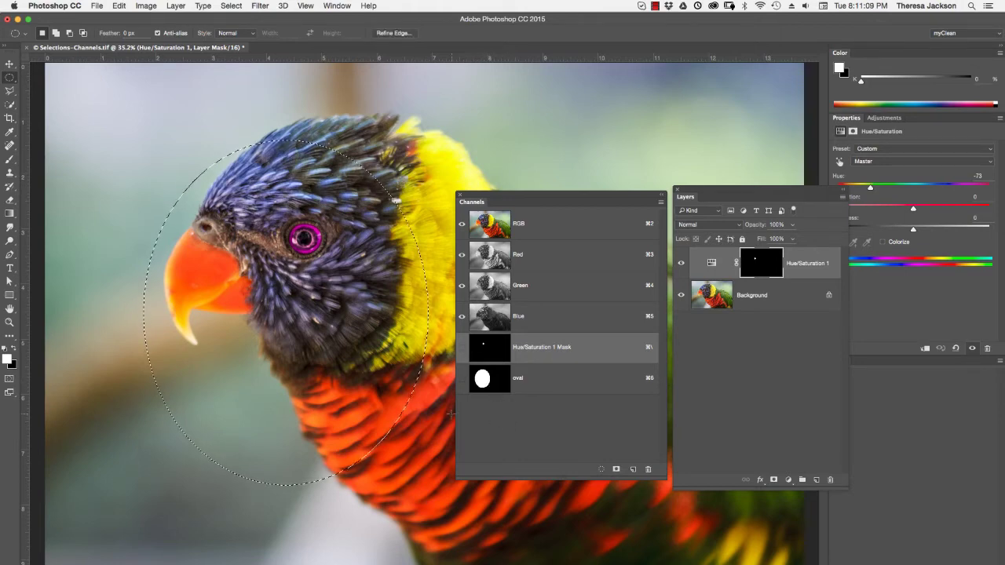
{"action": "key", "text": "shift"}
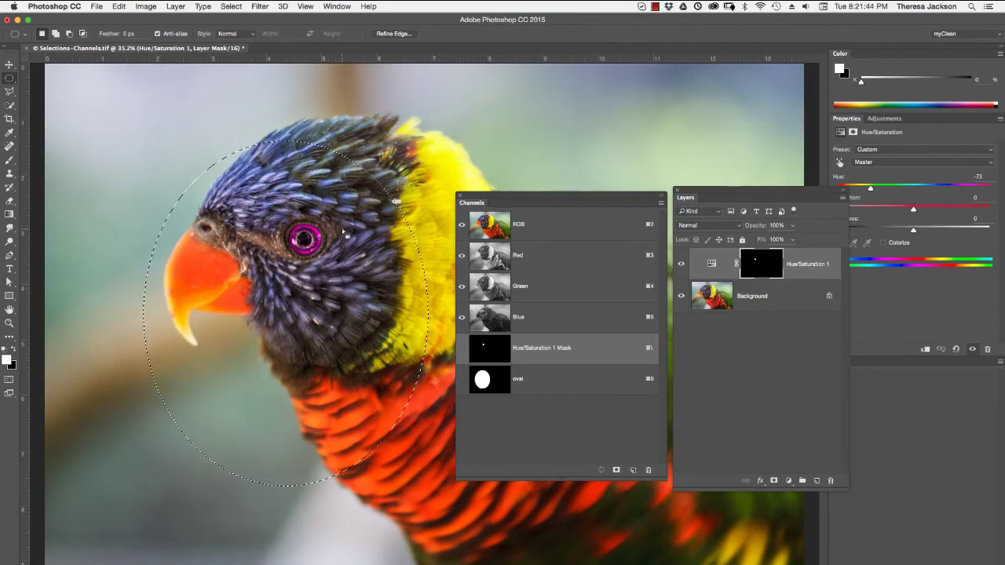
Feather the oval selection by a 20-pixel radius via Select > Modify > Feather.
{"action": "left_click", "coordinate": [233, 6]}
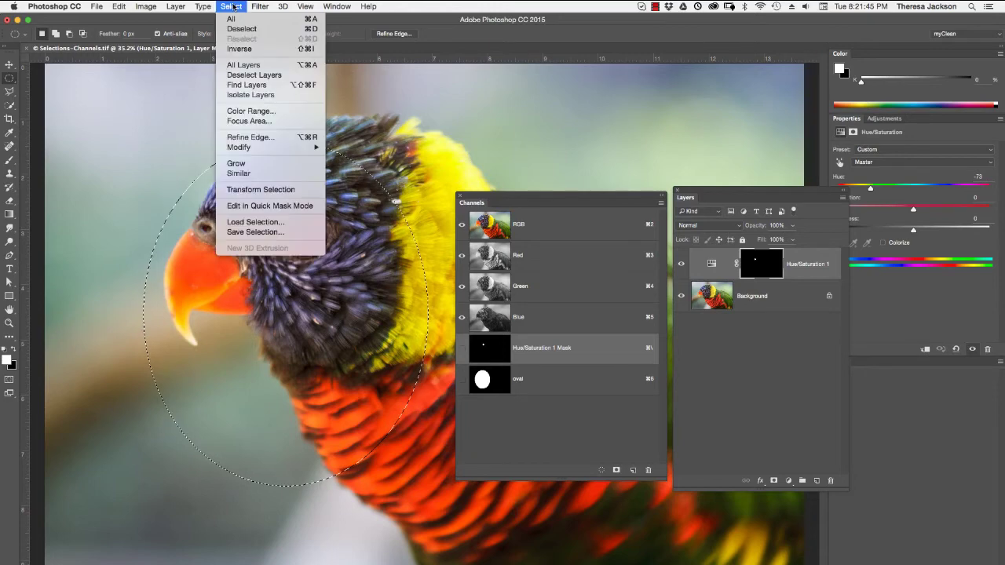
{"action": "mouse_move", "coordinate": [232, 150]}
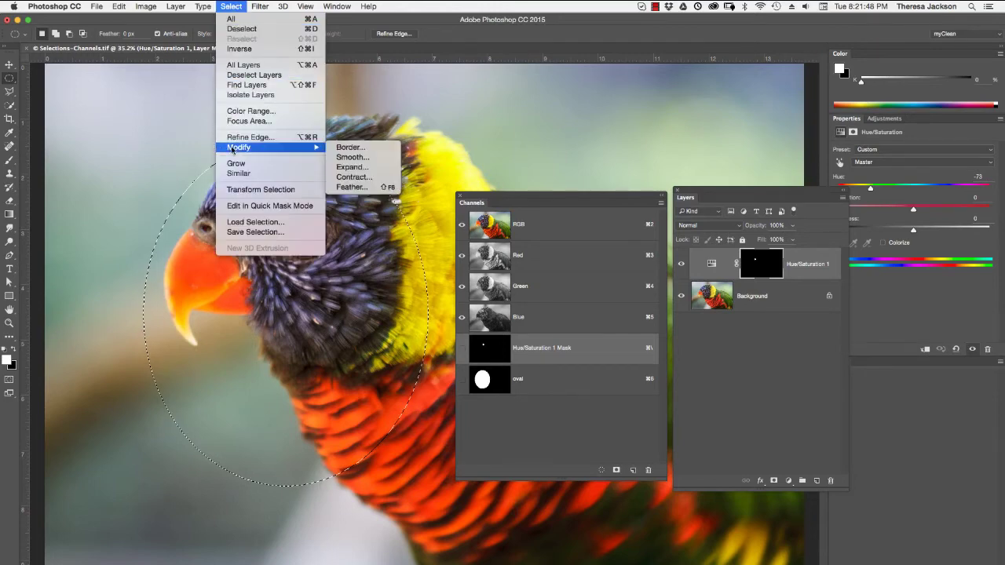
{"action": "left_click", "coordinate": [357, 188]}
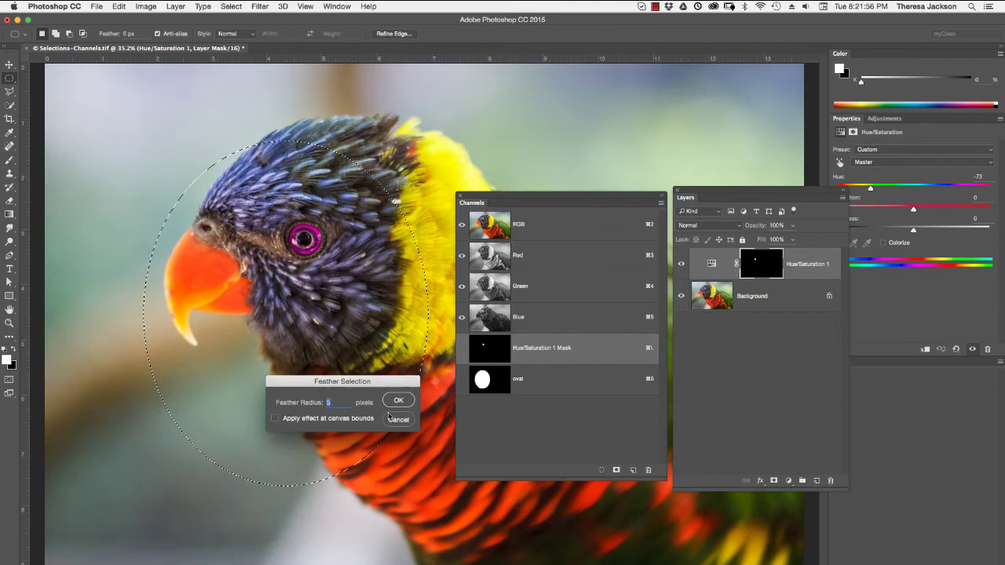
{"action": "type", "text": "20"}
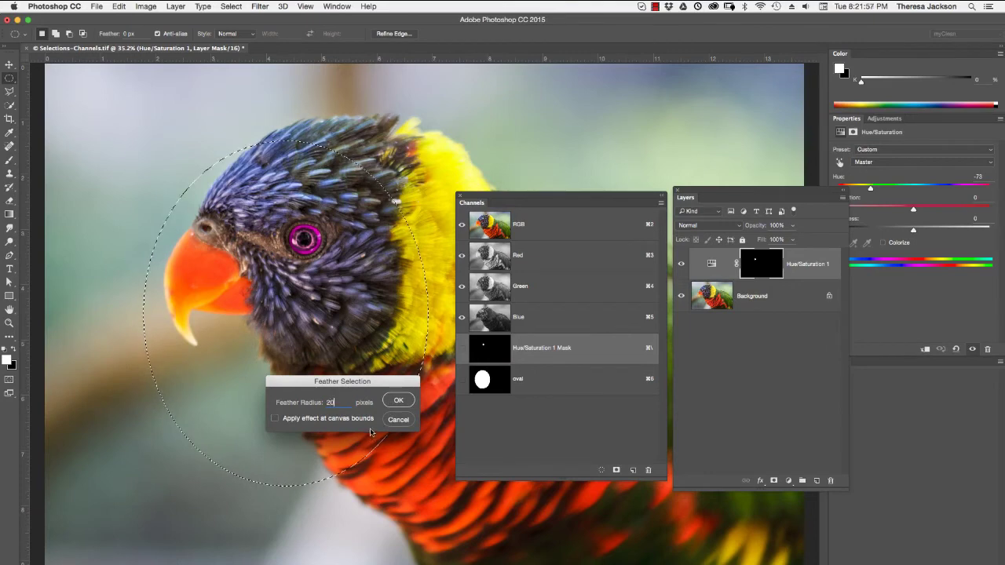
{"action": "left_click", "coordinate": [398, 401]}
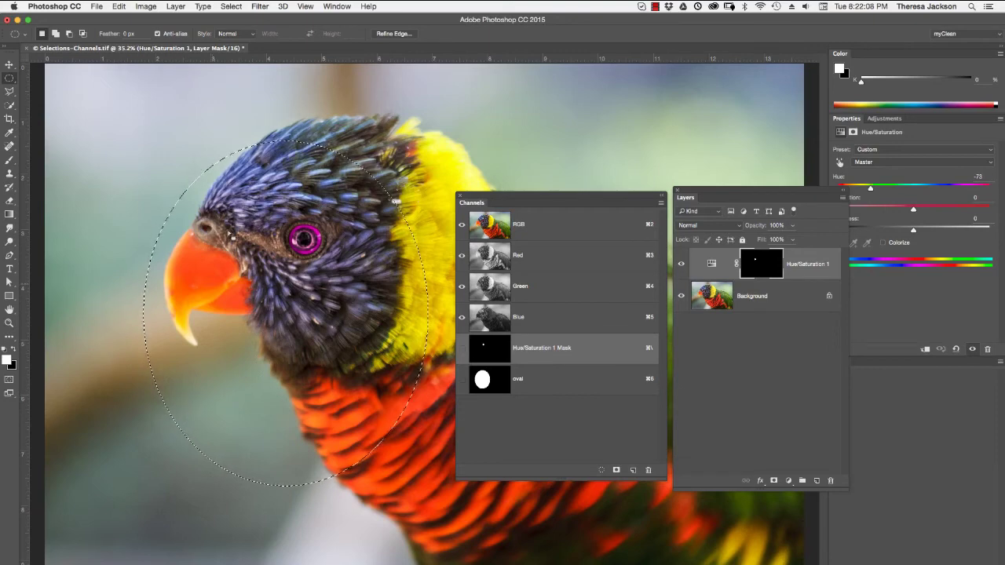
Save the selection as a channel named 'feathered oval', then deselect.
{"action": "left_click", "coordinate": [232, 7]}
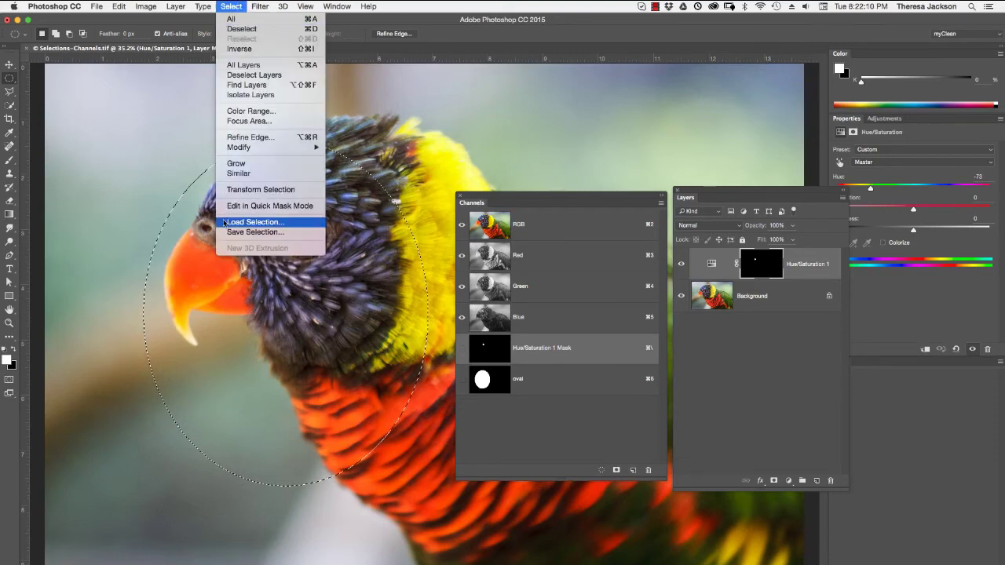
{"action": "left_click", "coordinate": [251, 232]}
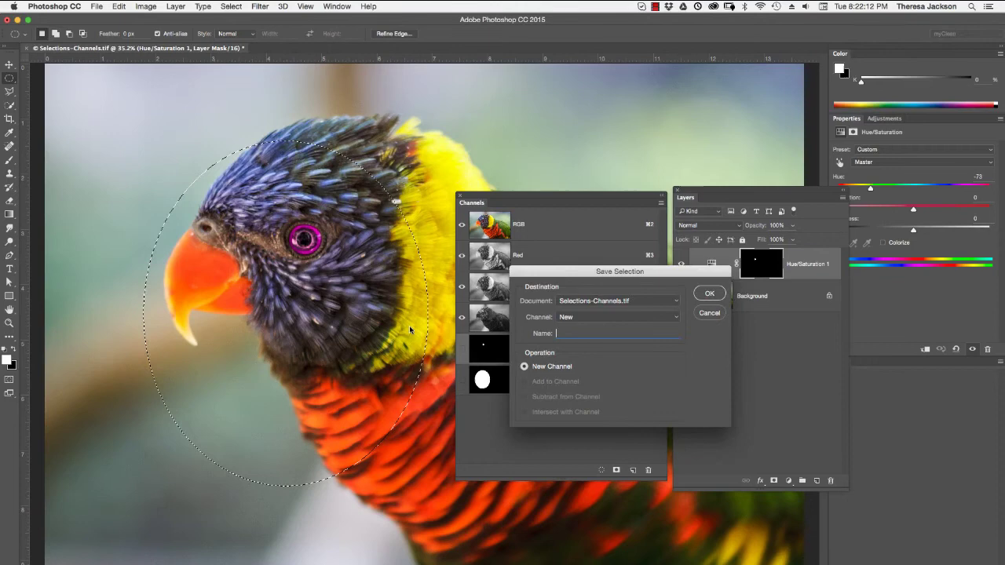
{"action": "type", "text": "feathered"}
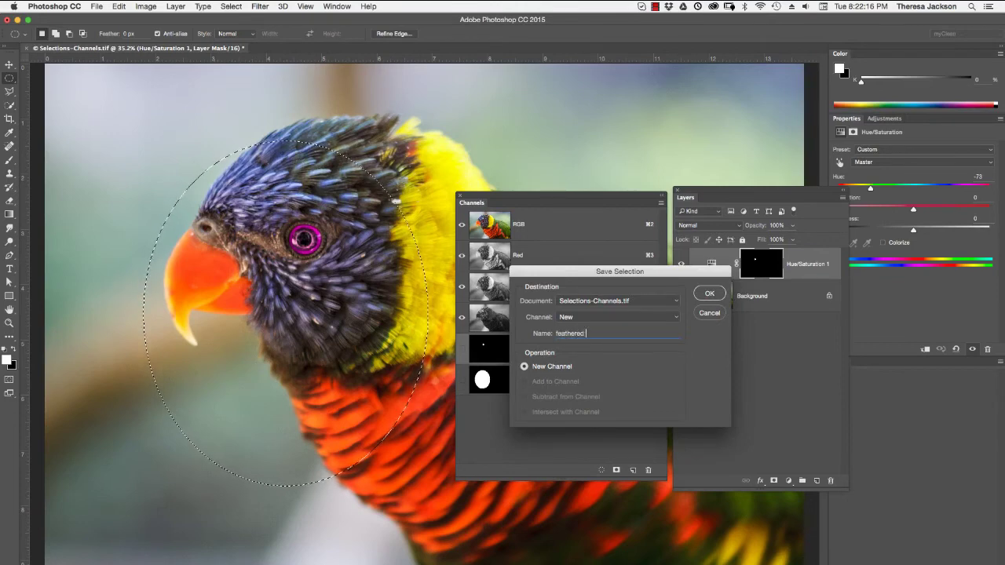
{"action": "type", "text": " oval"}
{"action": "left_click", "coordinate": [710, 293]}
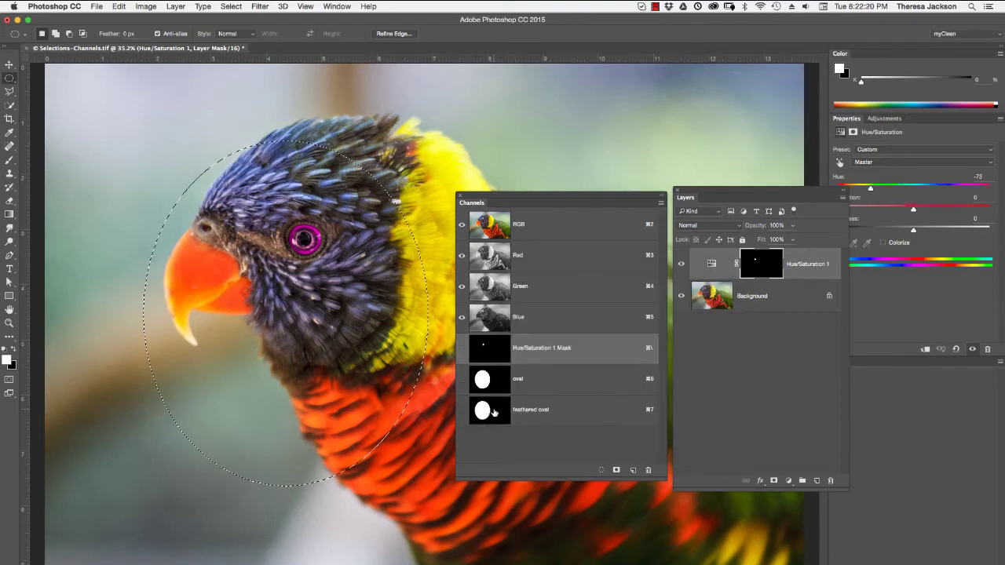
{"action": "key", "text": "super+d"}
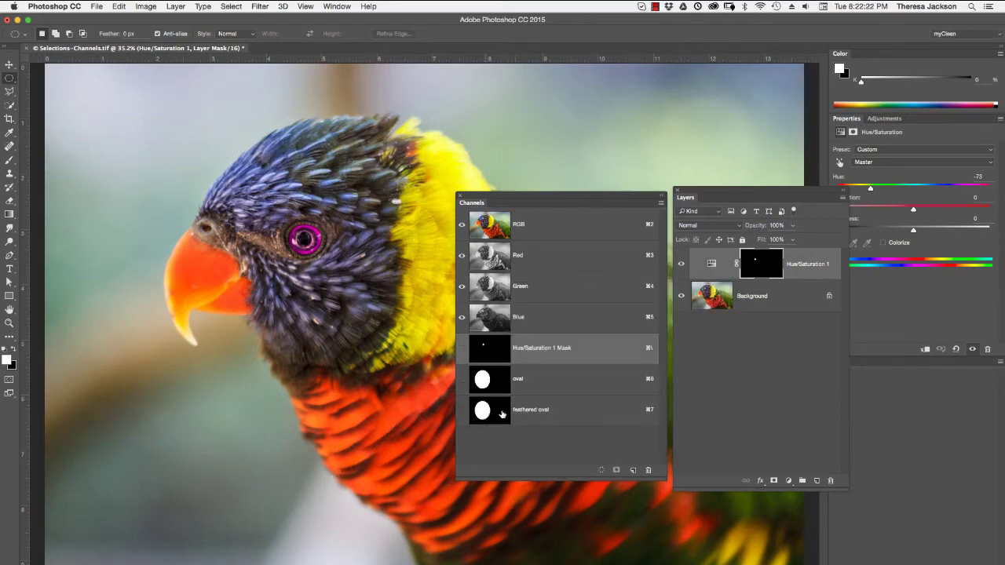
View the 'feathered oval' channel, compare it with 'oval', then return to 'feathered oval'.
{"action": "left_click", "coordinate": [487, 413]}
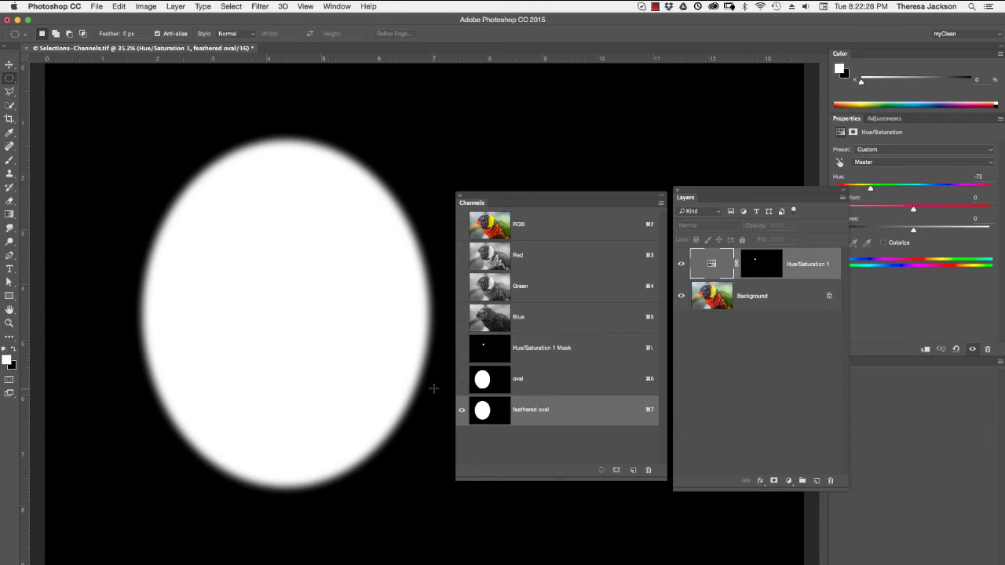
{"action": "left_click", "coordinate": [487, 384]}
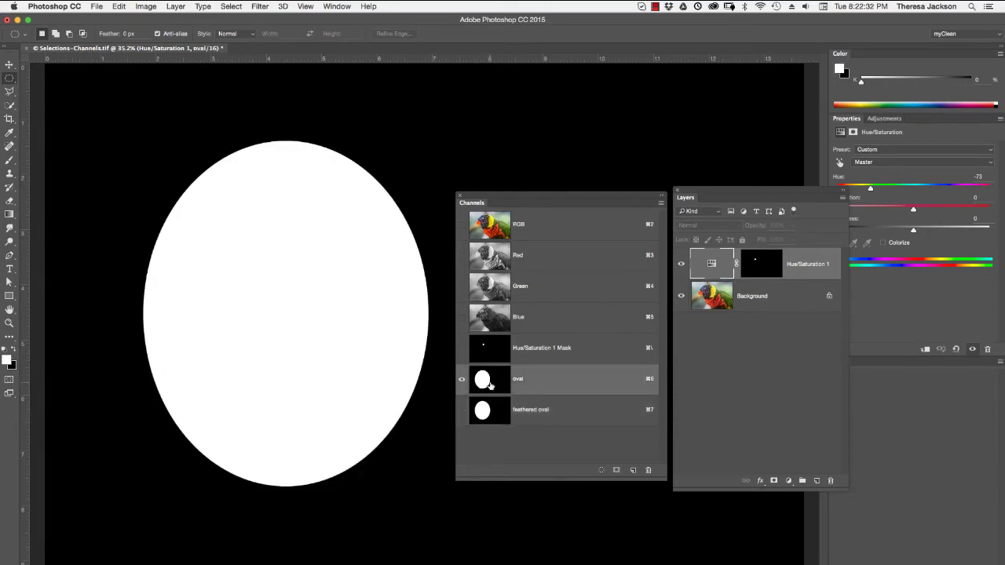
{"action": "left_click", "coordinate": [484, 412]}
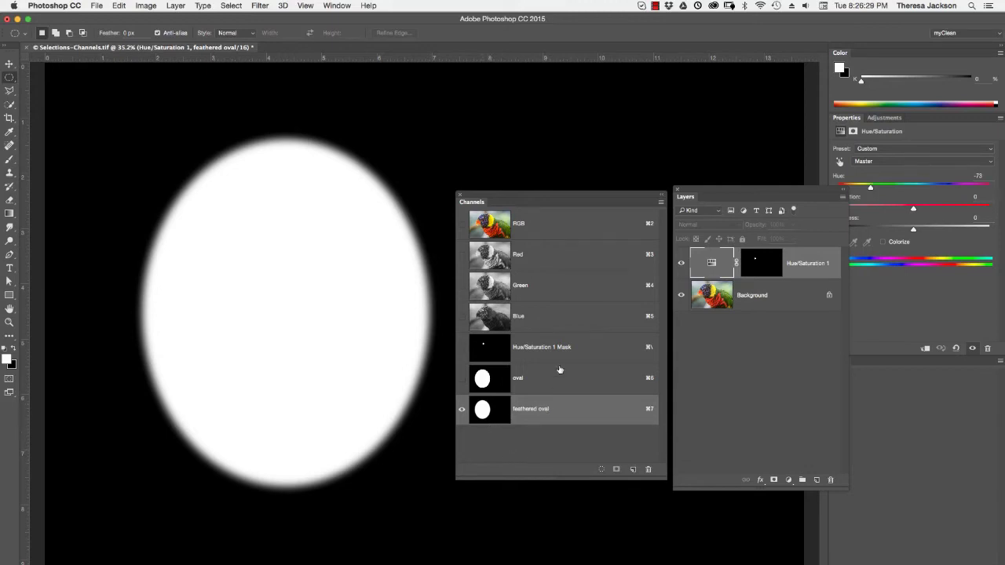
Apply a 111.9-pixel Gaussian Blur to the 'feathered oval' channel.
{"action": "left_click", "coordinate": [266, 6]}
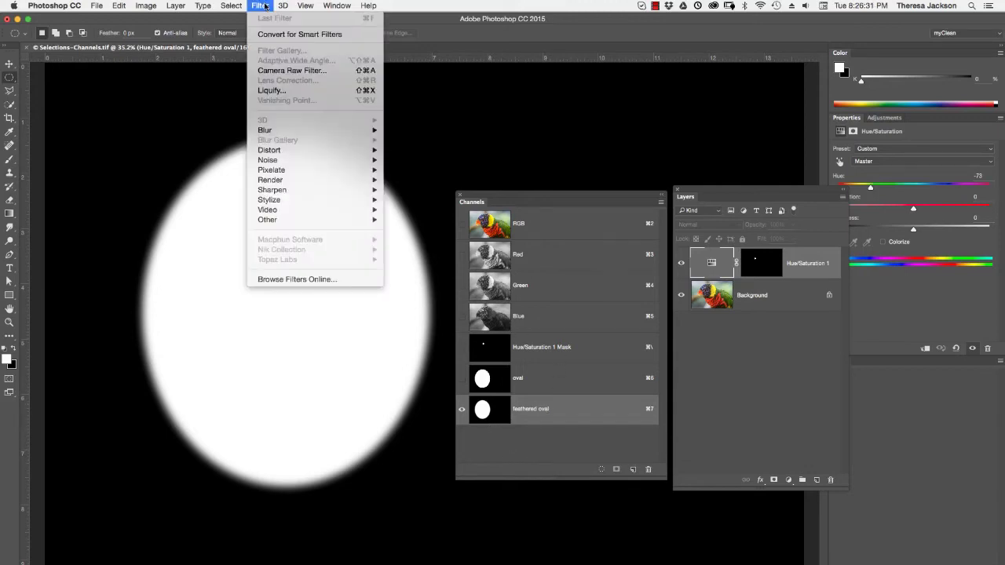
{"action": "mouse_move", "coordinate": [263, 129]}
{"action": "left_click", "coordinate": [403, 170]}
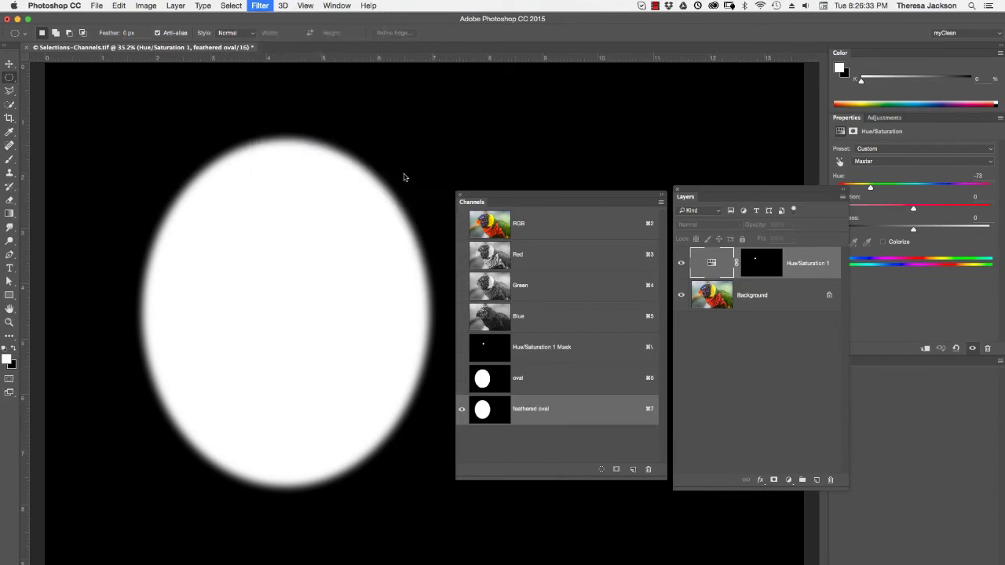
{"action": "left_click_drag", "start_coordinate": [233, 298], "coordinate": [718, 327]}
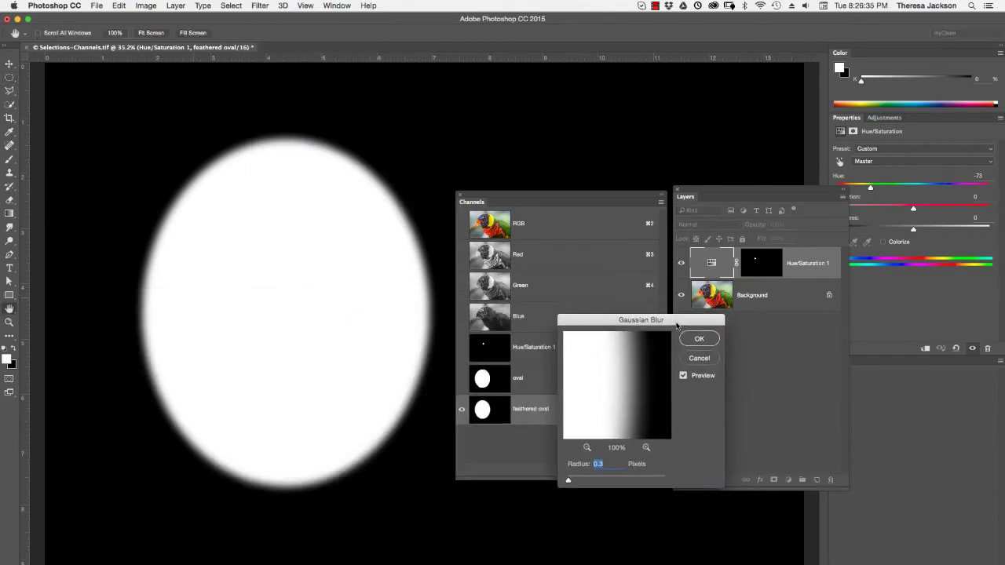
{"action": "left_click_drag", "start_coordinate": [569, 477], "coordinate": [639, 482]}
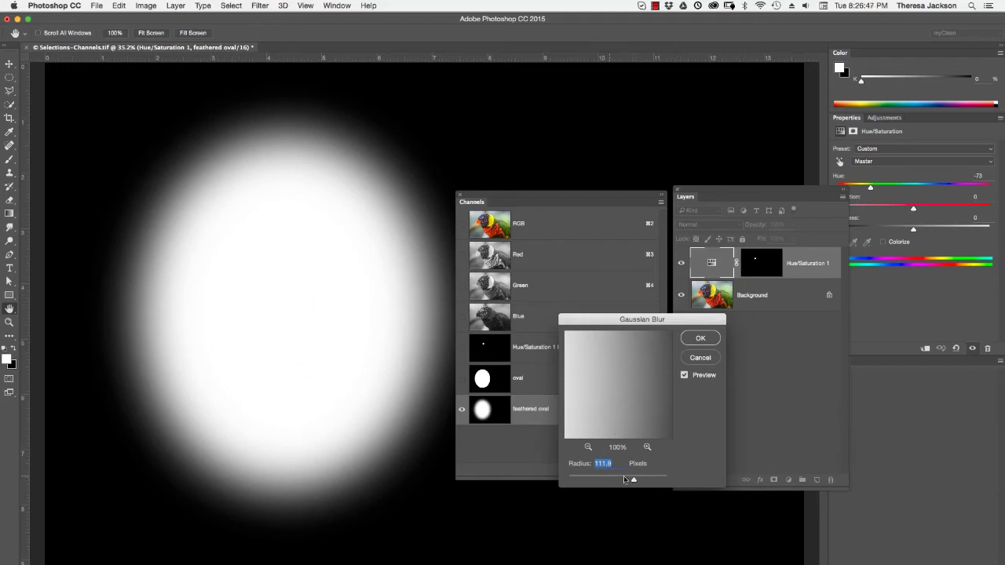
{"action": "left_click", "coordinate": [700, 340]}
{"action": "key", "text": "m"}
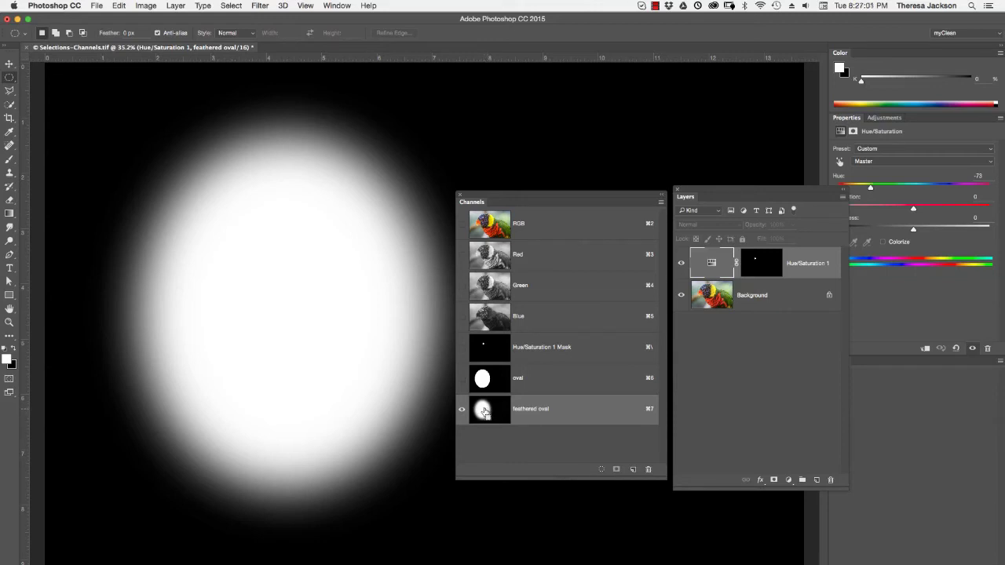
Load the 'feathered oval' channel as a selection and return to the RGB composite.
{"action": "left_click", "coordinate": [484, 411], "text": "super"}
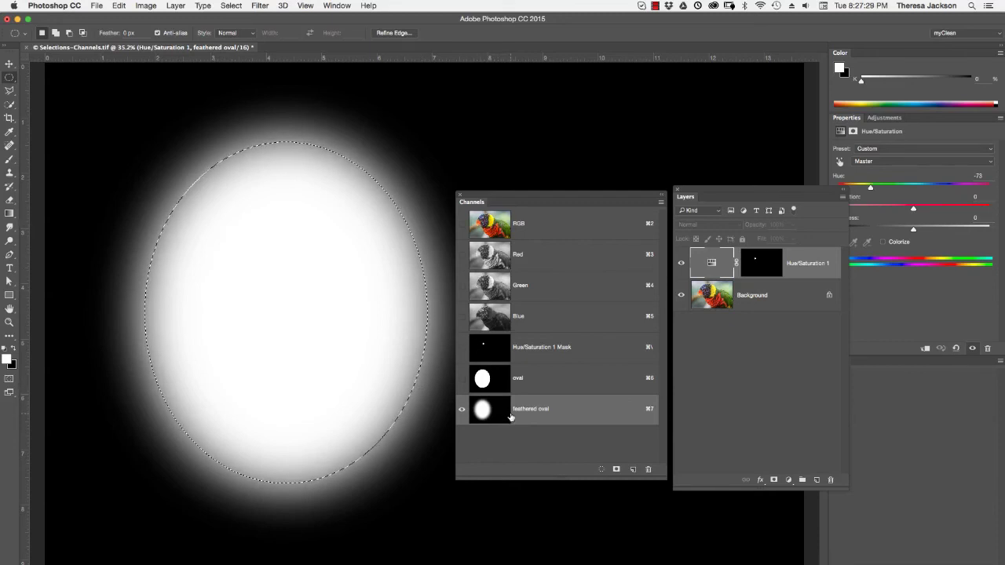
{"action": "left_click", "coordinate": [496, 223]}
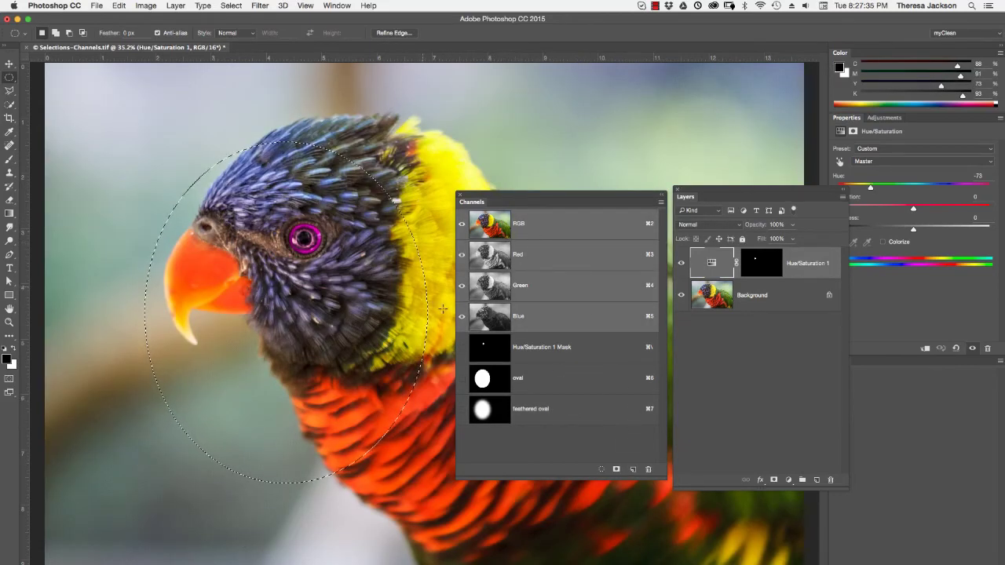
Add a layer mask to the Background lorikeet layer from the oval selection, making it Layer 0.
{"action": "left_click", "coordinate": [716, 298]}
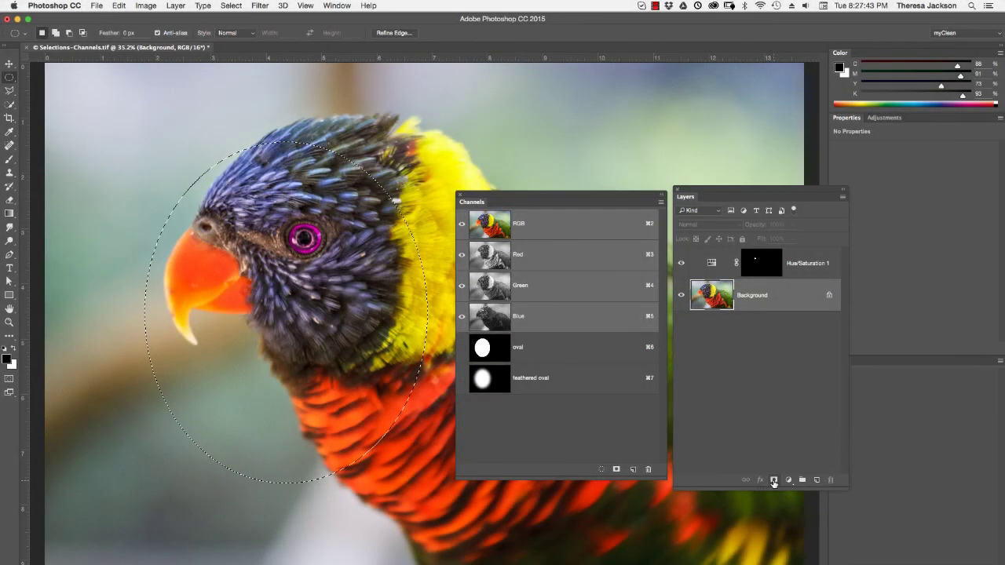
{"action": "left_click", "coordinate": [774, 480]}
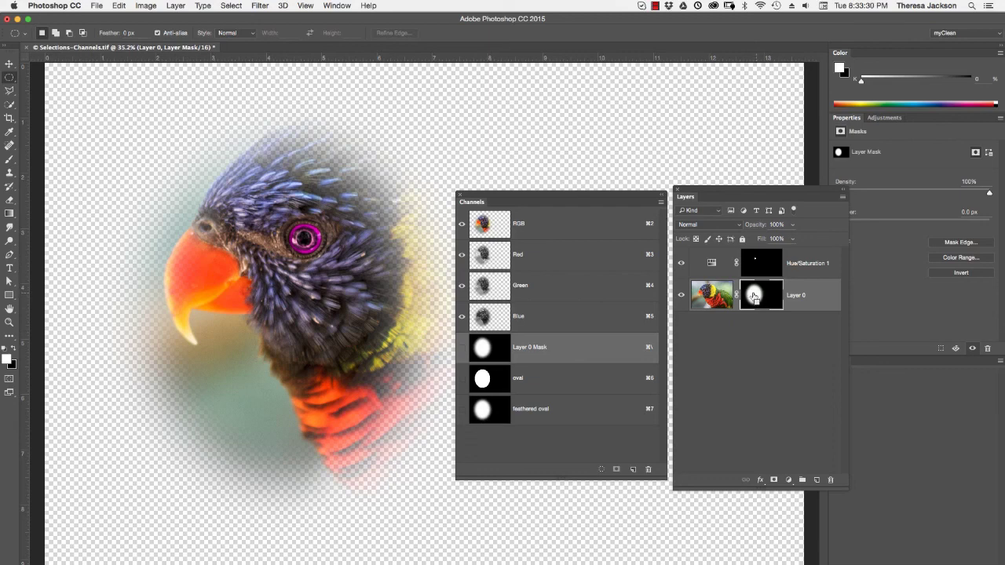
{"action": "left_click", "coordinate": [756, 295], "text": "super"}
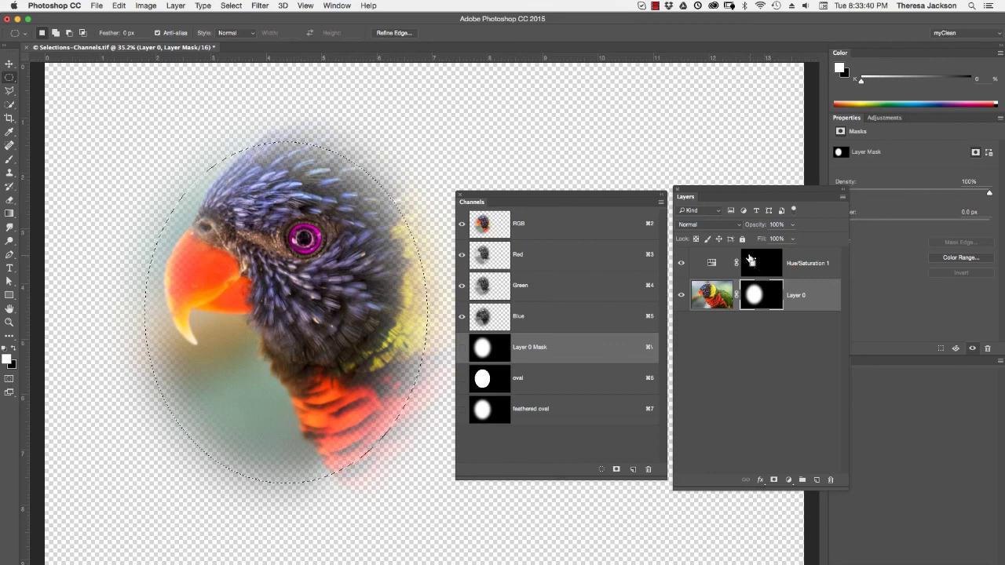
{"action": "key", "text": "super+d"}
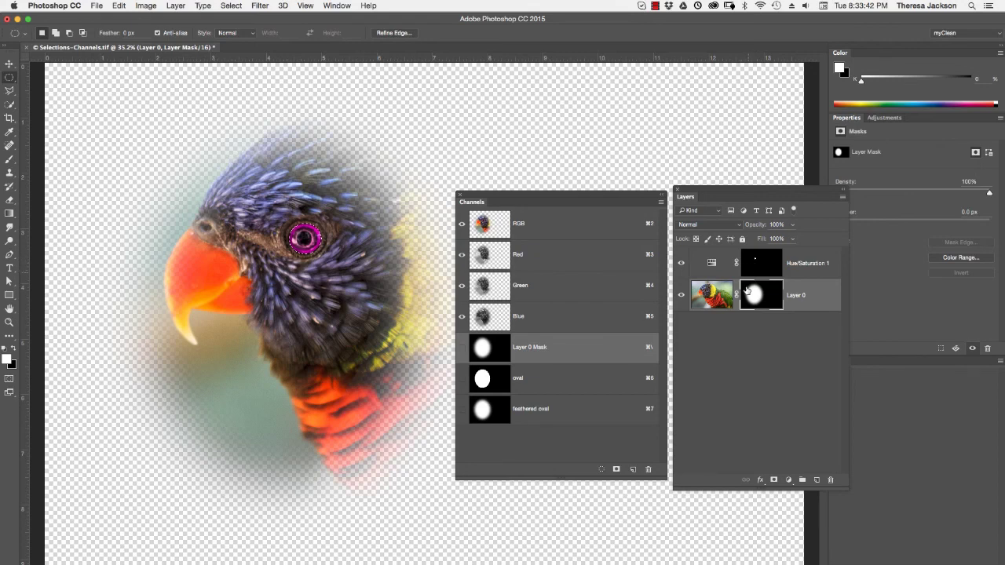